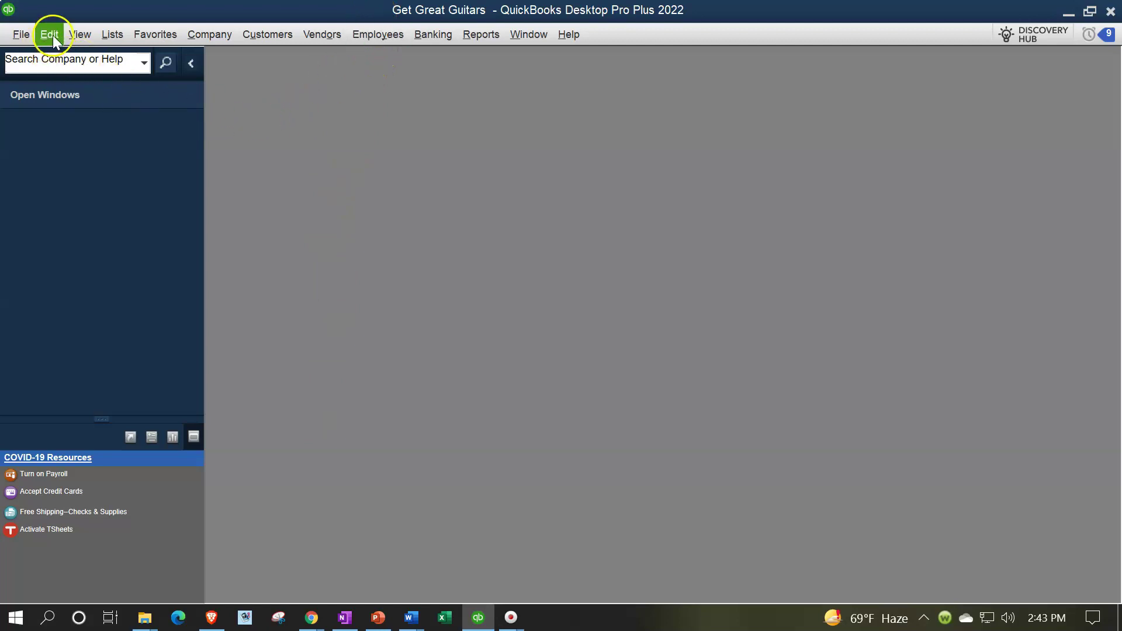
Step: Open the Home page maximized, then open the standard Balance Sheet report
click(79, 34)
click(73, 52)
click(205, 37)
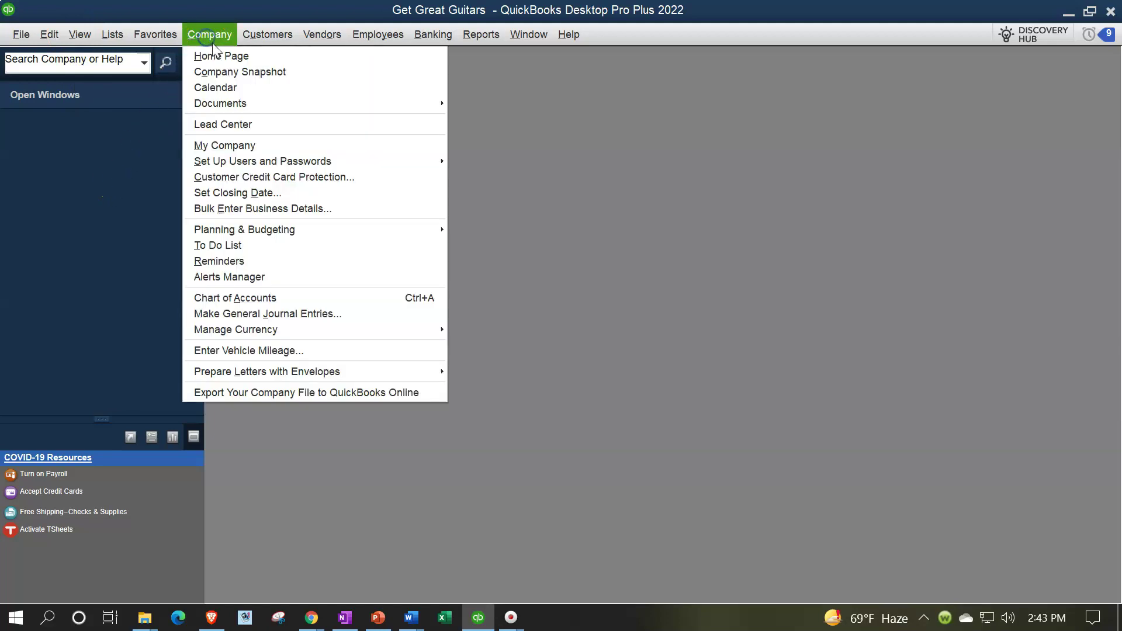
click(215, 54)
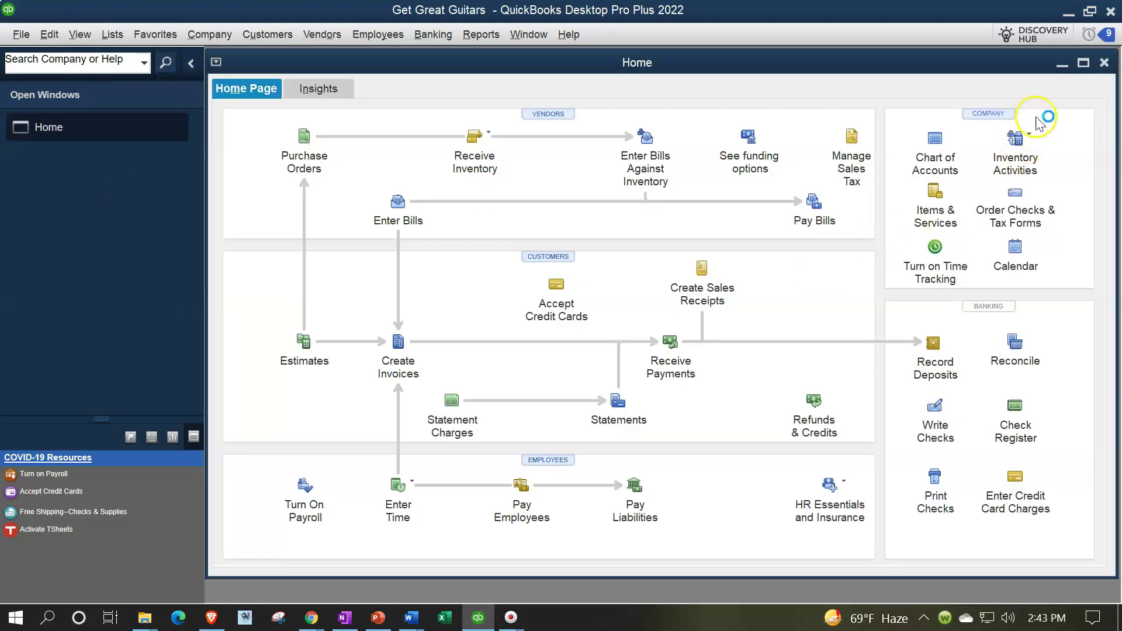
click(1082, 63)
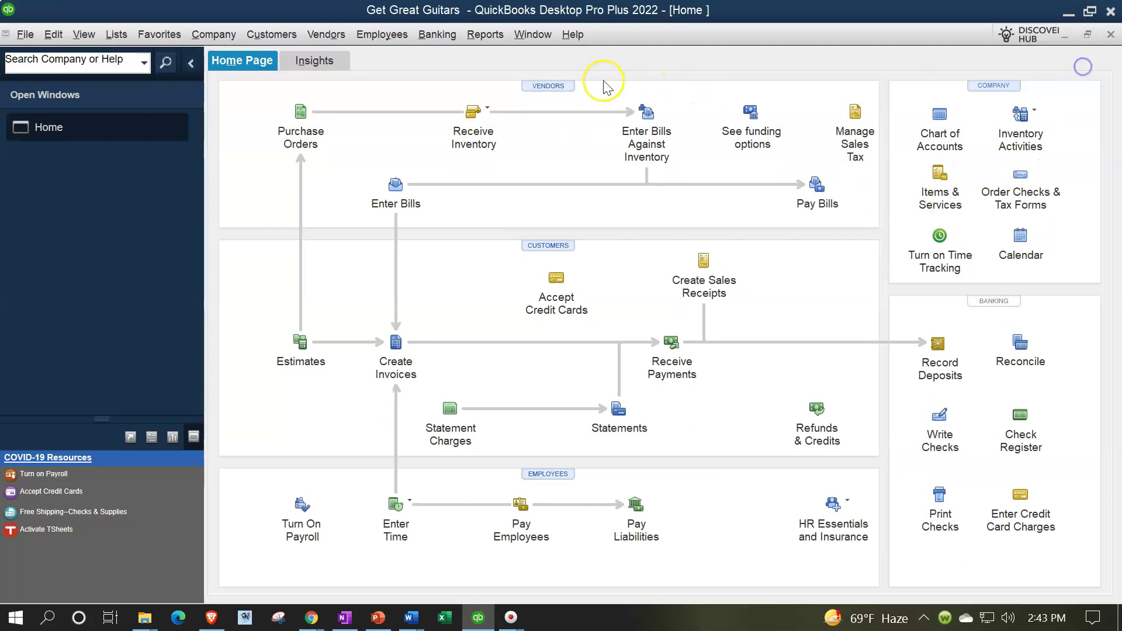
click(484, 35)
mouse_move(545, 156)
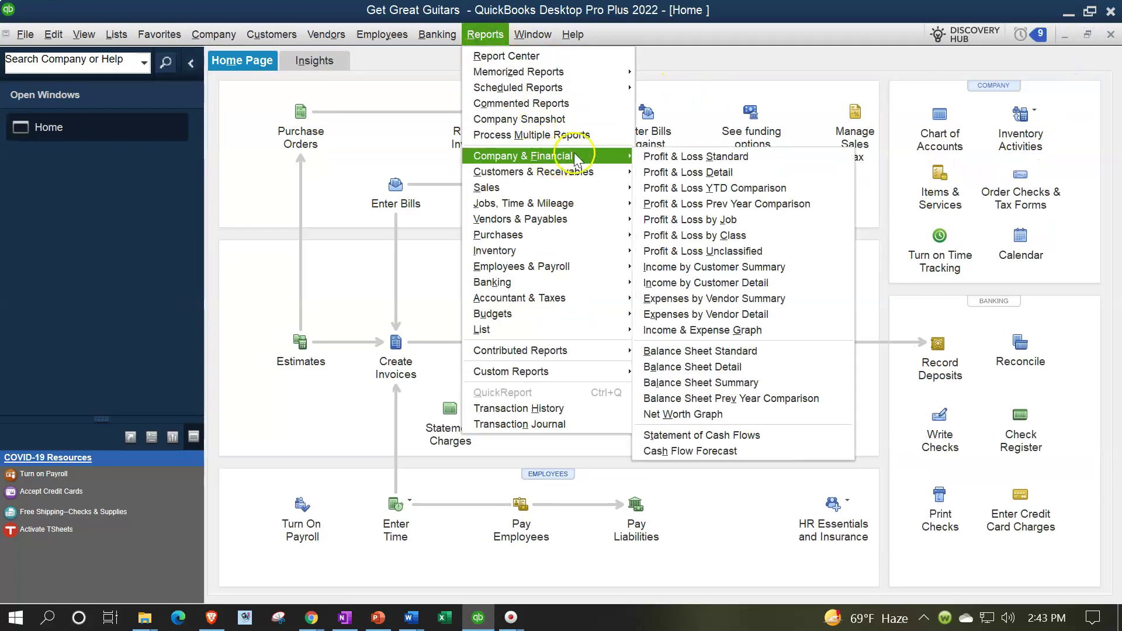
click(709, 345)
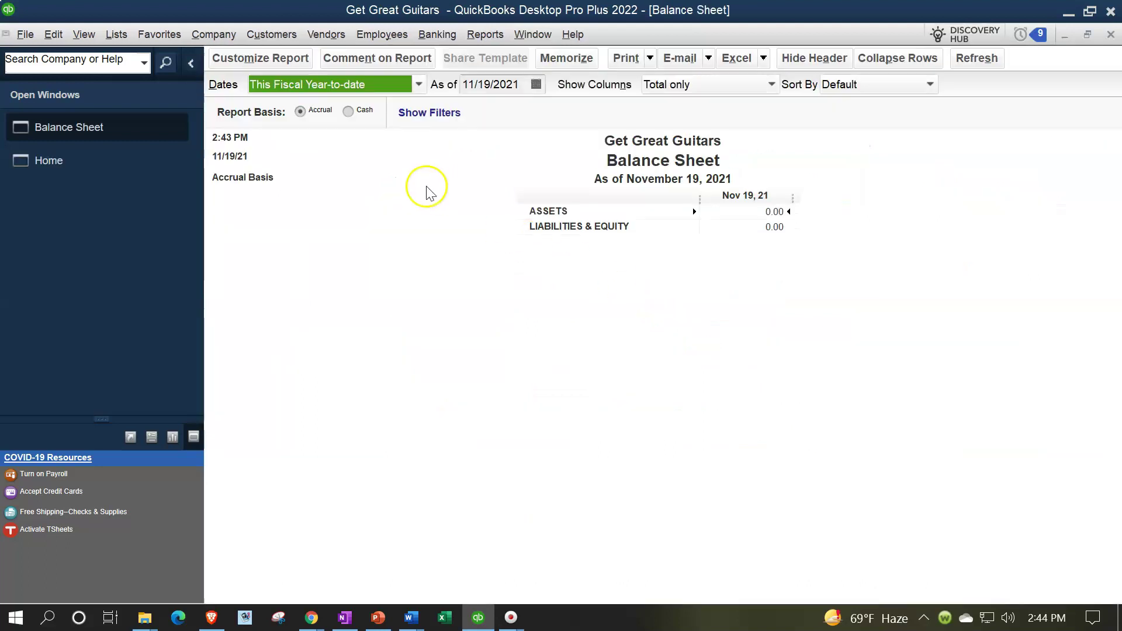
Step: Customize the Balance Sheet for 01/01/2022–12/31/2022 with size 14 column labels applied to all fonts
click(253, 63)
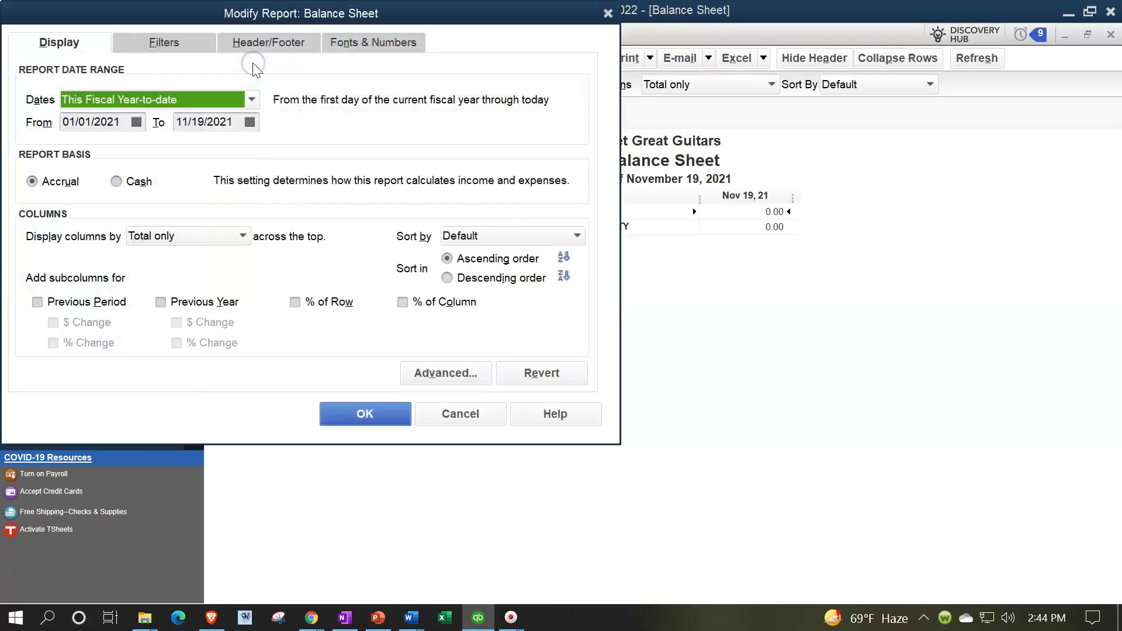
text(010122)
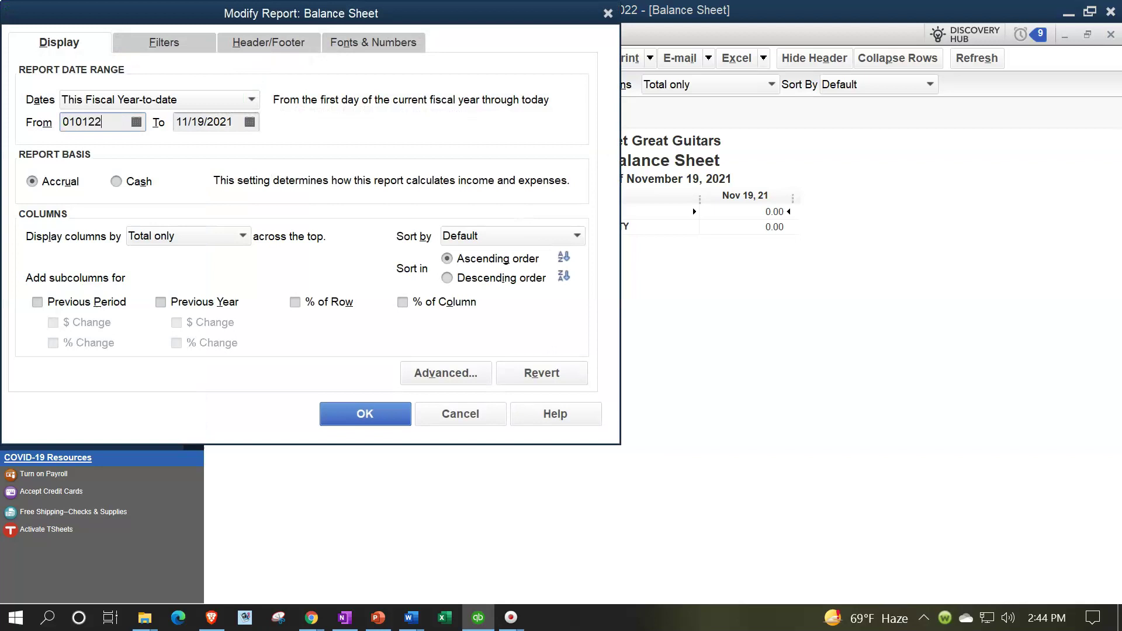
key(Tab)
text(12/31/202)
key(Tab)
click(409, 49)
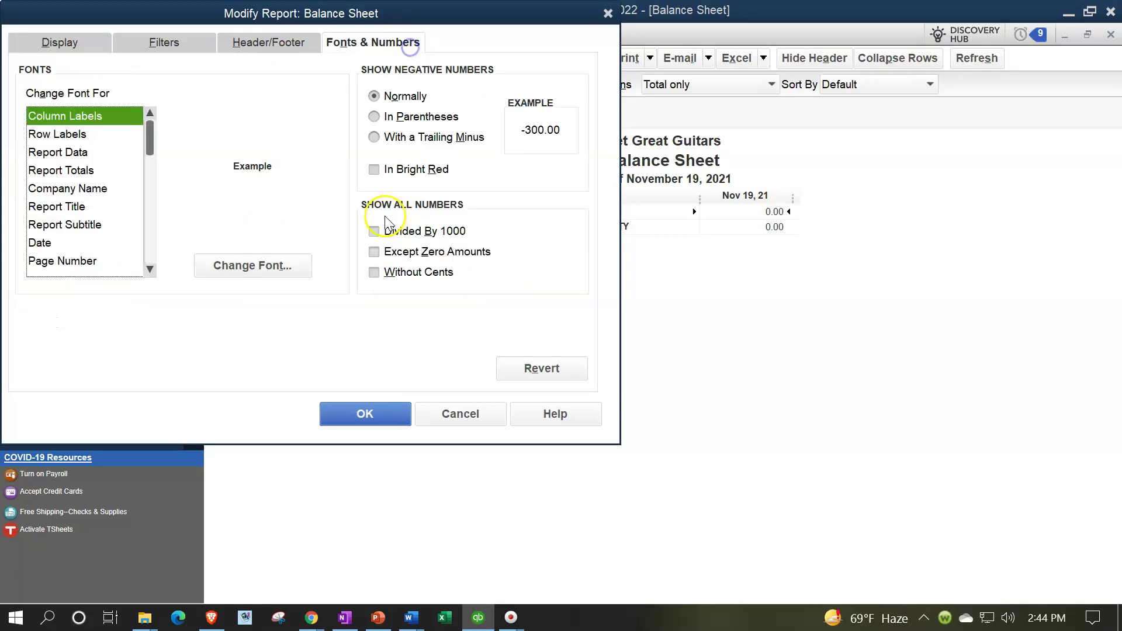
click(289, 266)
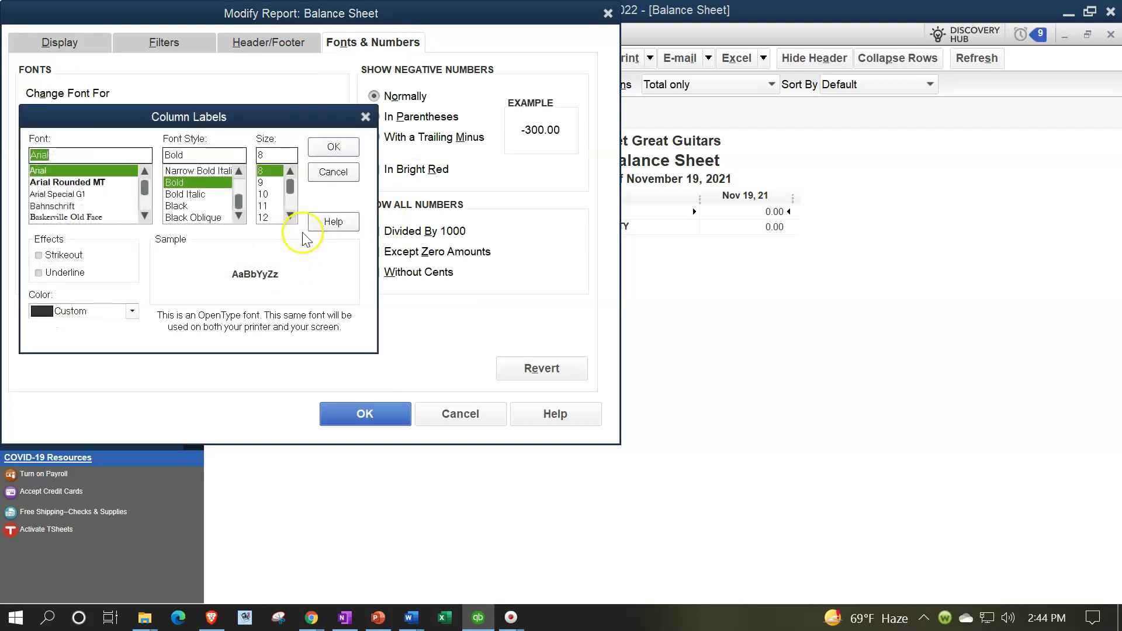
click(289, 218)
click(270, 217)
click(329, 146)
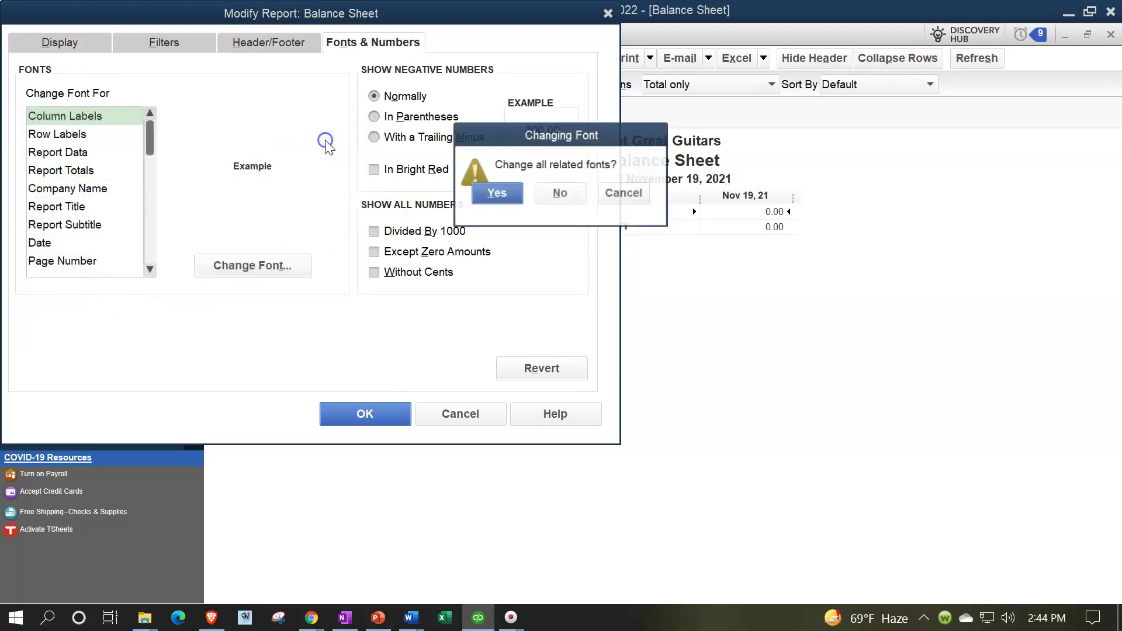
click(499, 188)
click(391, 414)
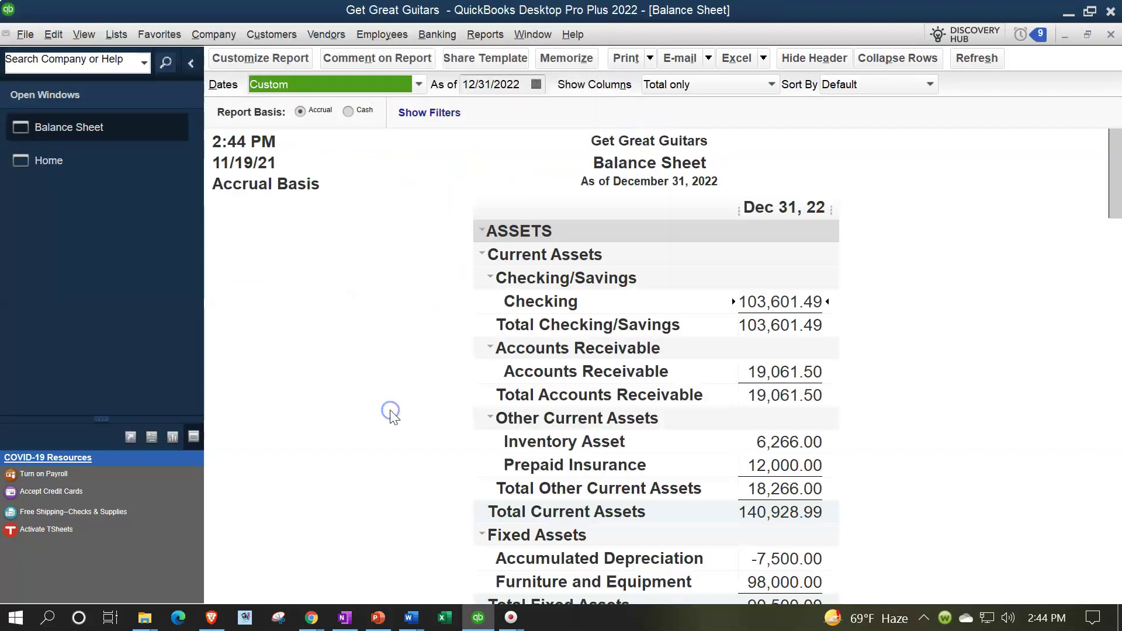
Step: Open the standard Profit & Loss for 01/01/2022 to 12/31/2022
click(485, 34)
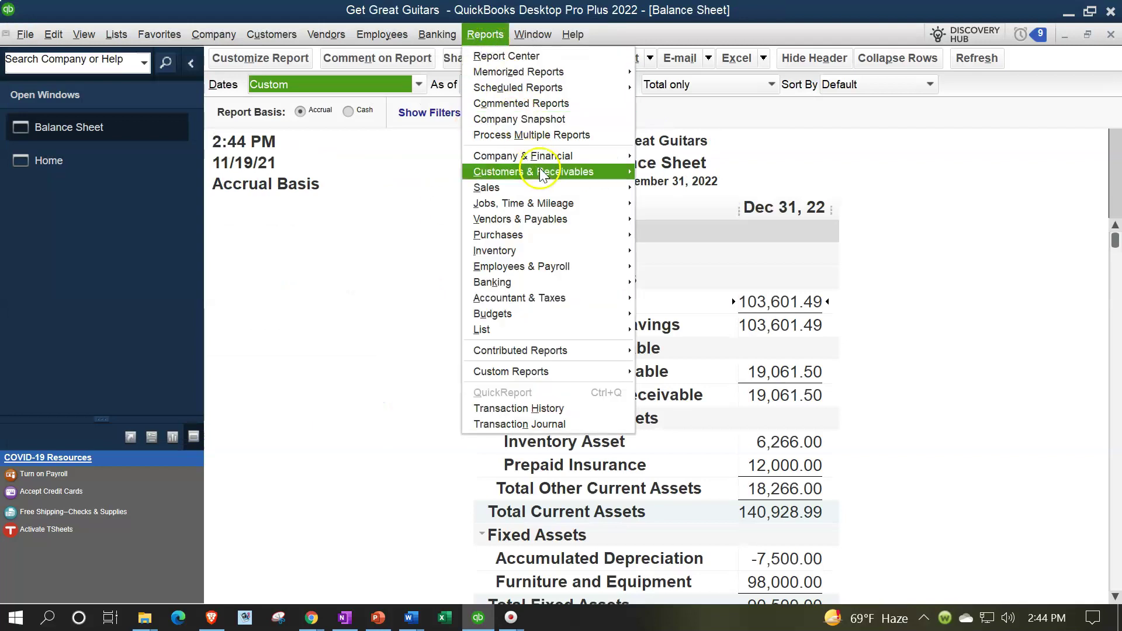
mouse_move(612, 155)
click(656, 156)
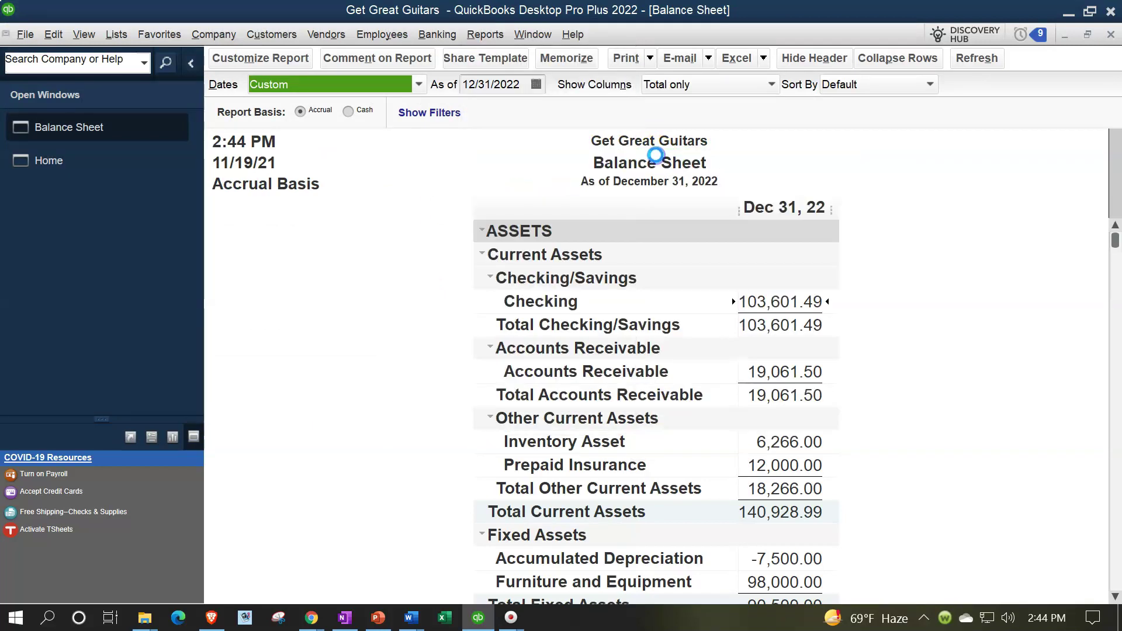
text(01012022)
key(Tab)
text(12/31/2022)
key(Tab)
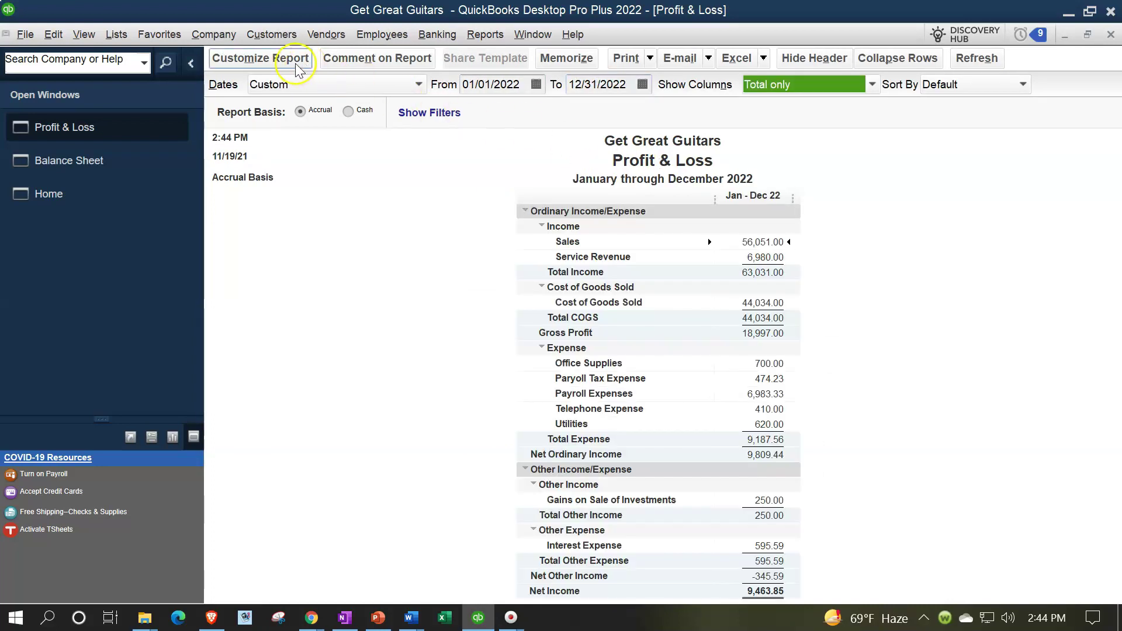
Step: Enlarge the Profit & Loss column label font to size 14, applied to all related fonts
click(275, 59)
click(360, 47)
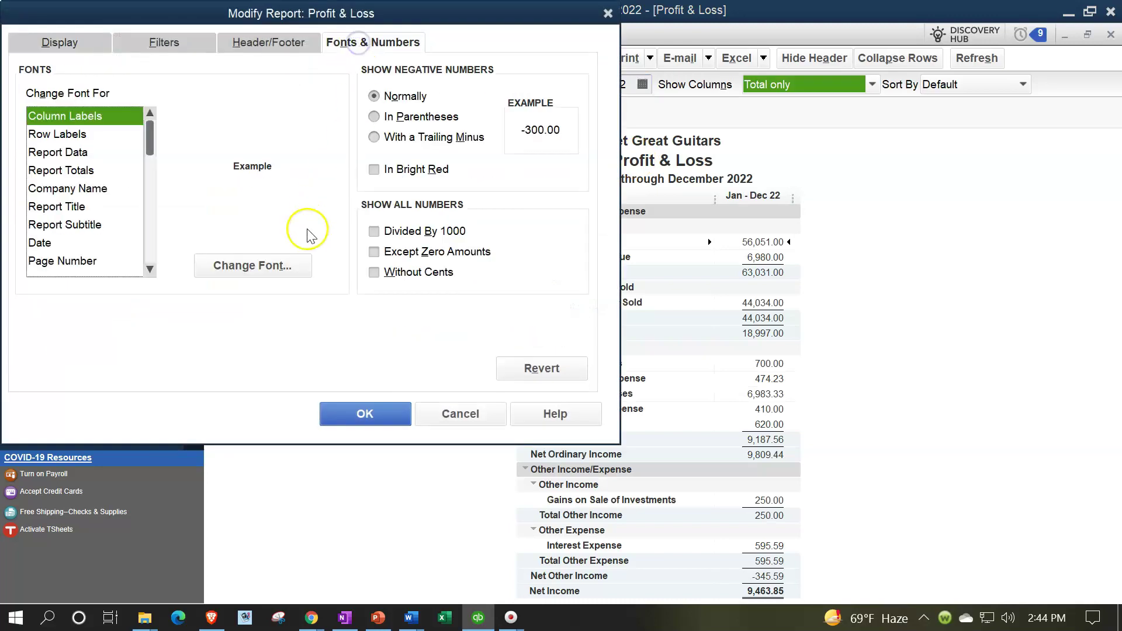
click(298, 268)
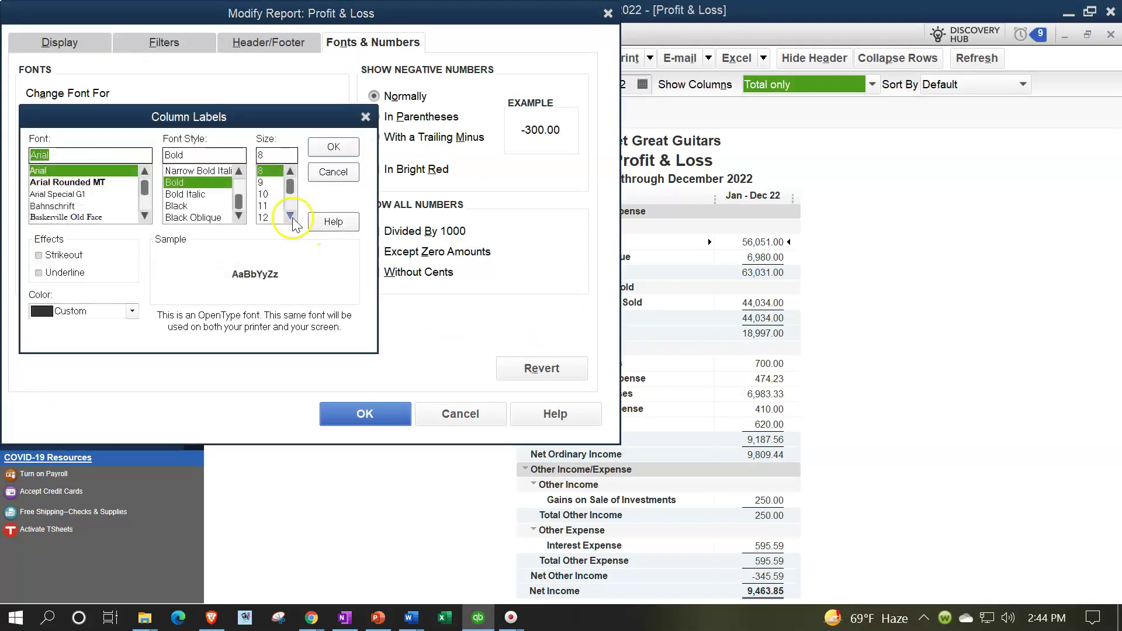
click(288, 216)
click(266, 218)
click(336, 147)
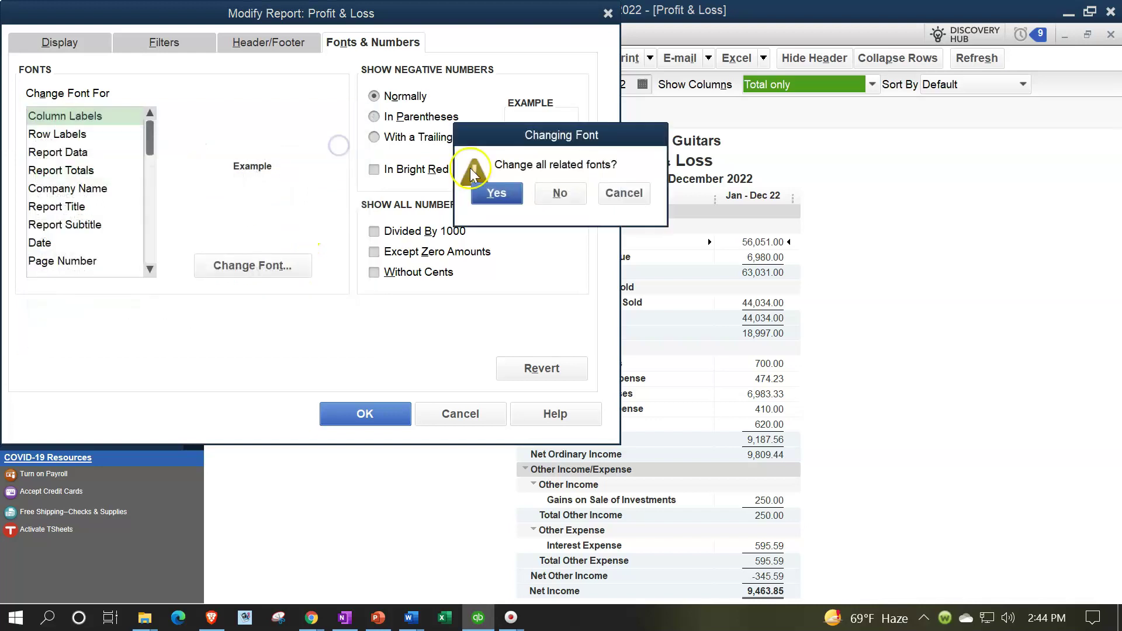
click(488, 192)
click(386, 416)
Step: Open the Trial Balance for 01/01/2022 to 12/31/2022
click(484, 32)
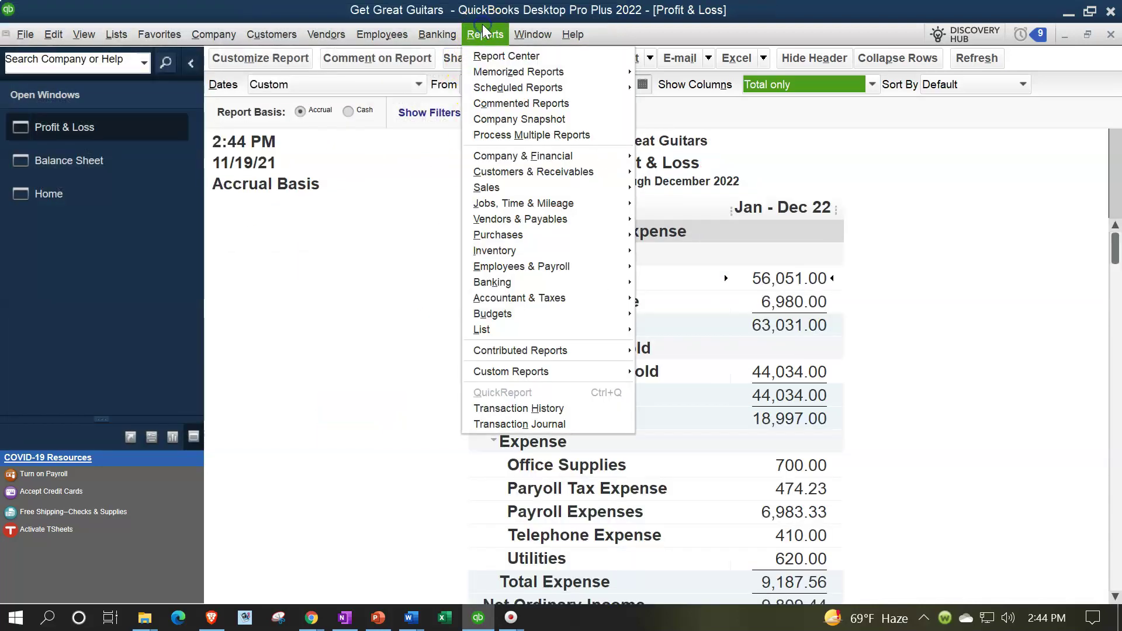
mouse_move(605, 305)
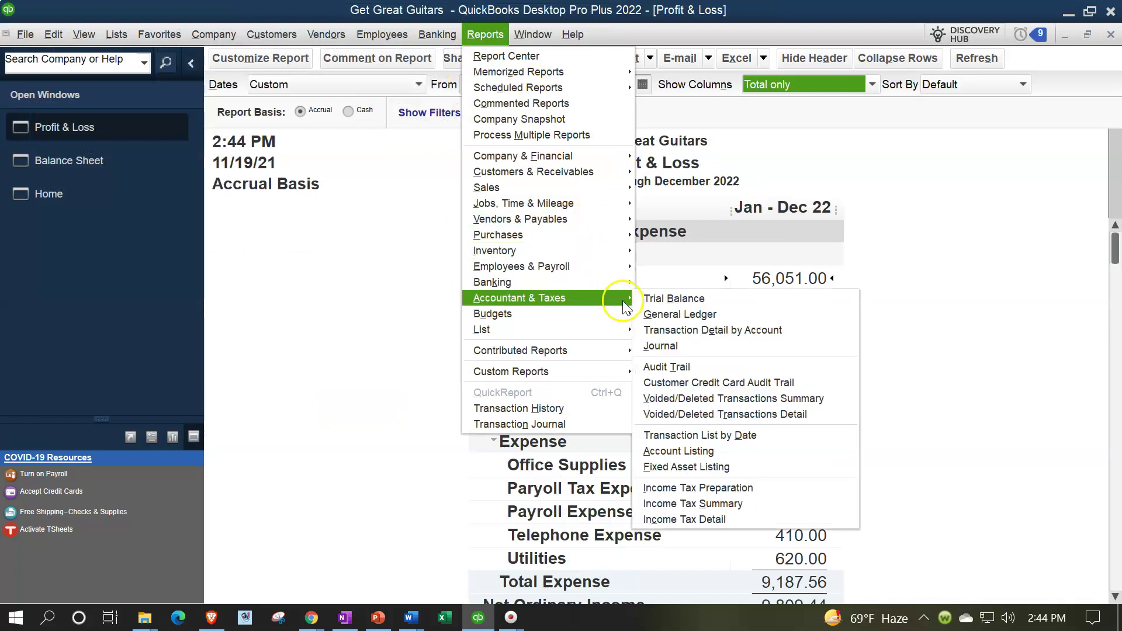
click(648, 299)
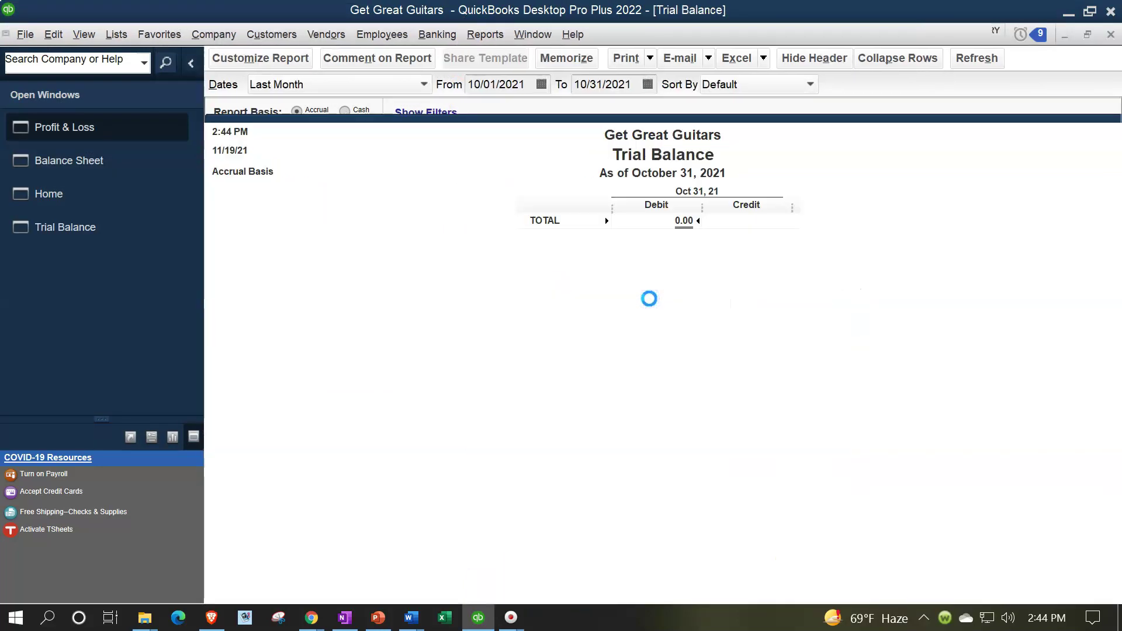
text(01/01/2022)
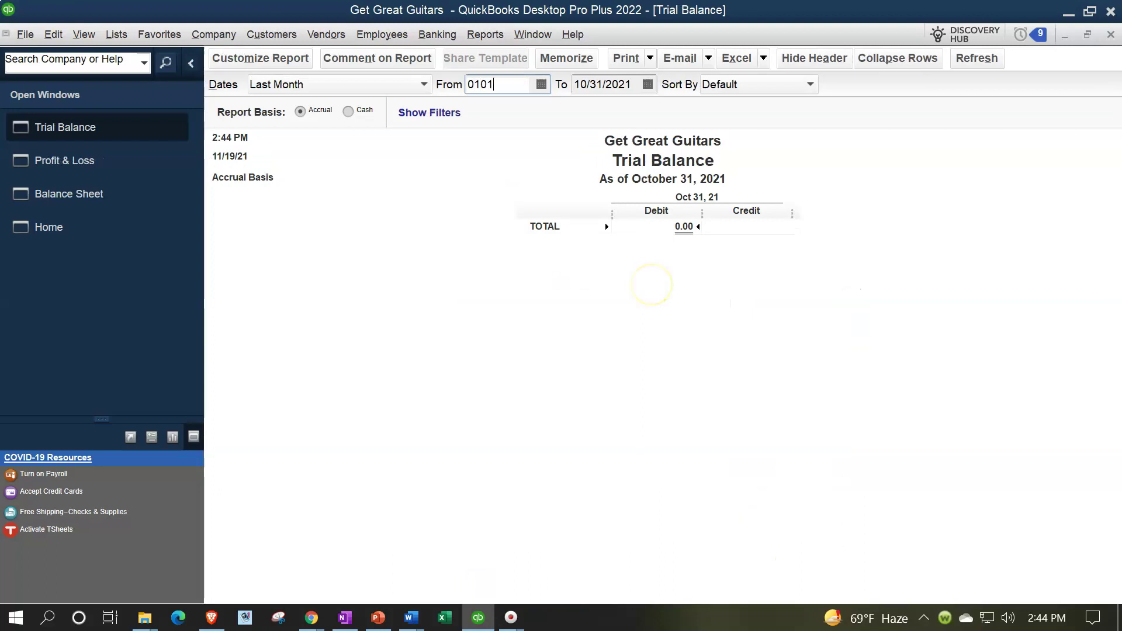
key(Tab)
text(12/31/202)
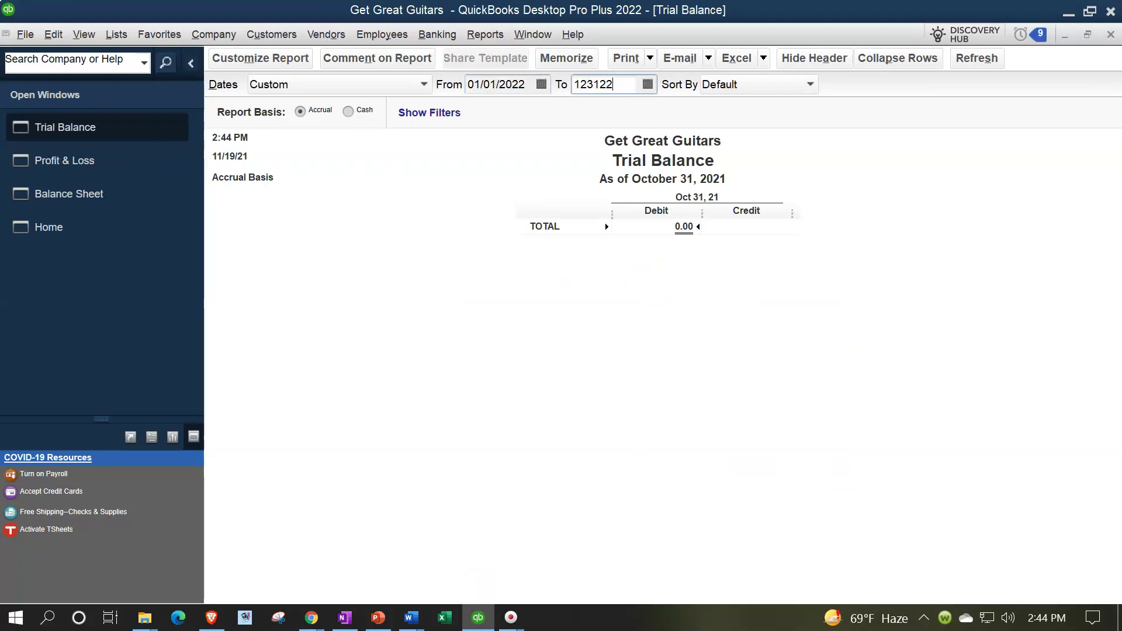
key(Tab)
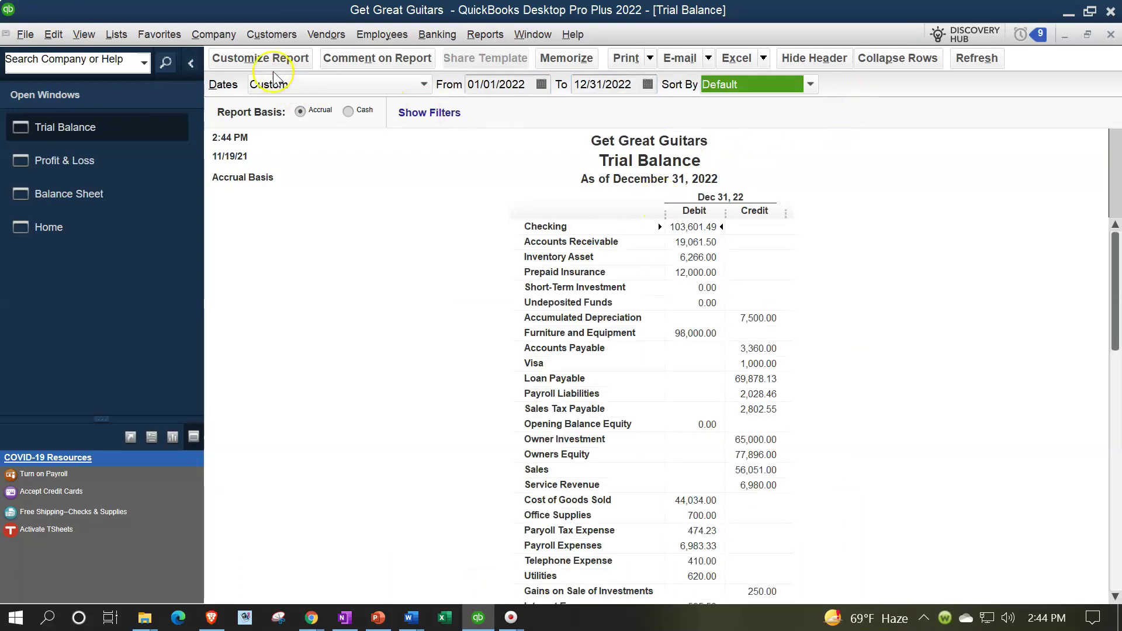
Step: Set the Trial Balance column label font to size 14 for all fonts, then return to the Home page
click(261, 59)
click(374, 42)
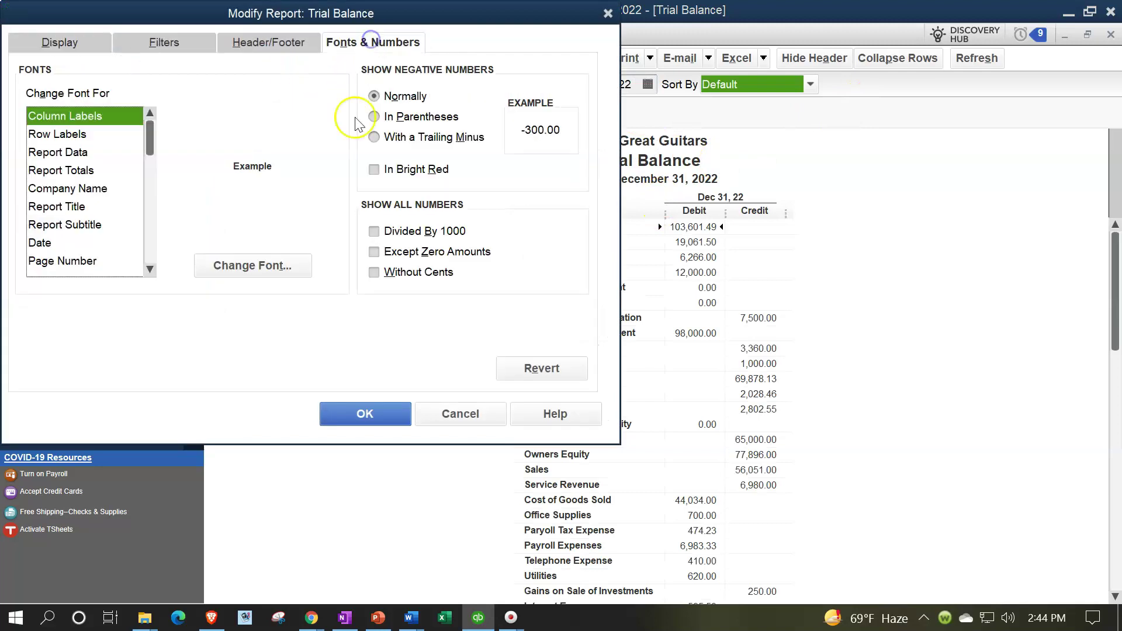
click(281, 264)
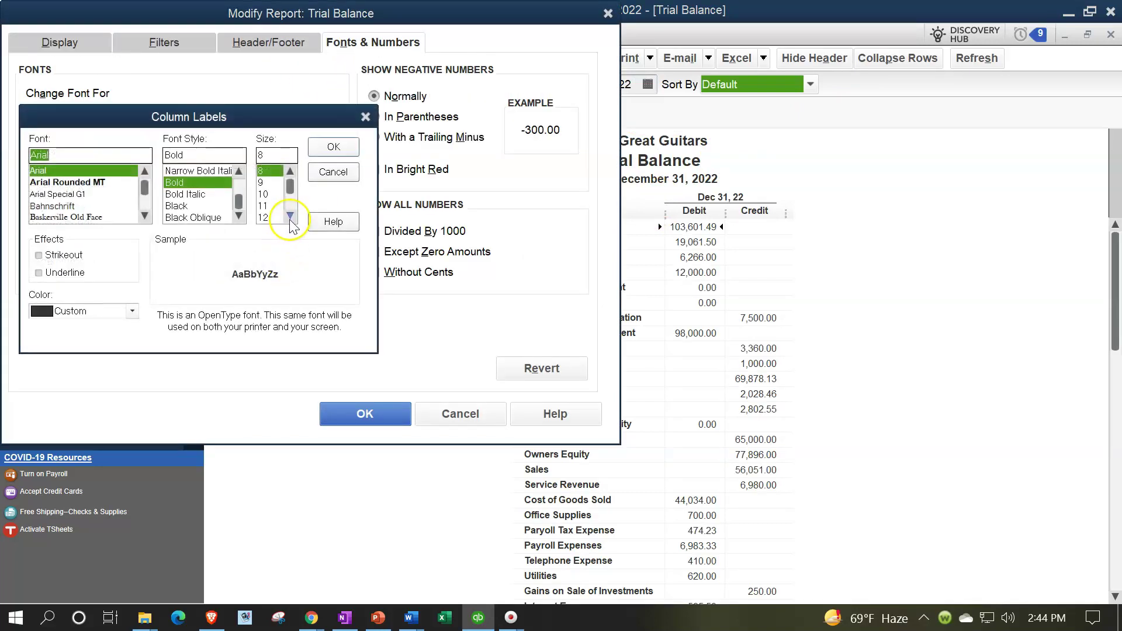
click(270, 217)
click(333, 146)
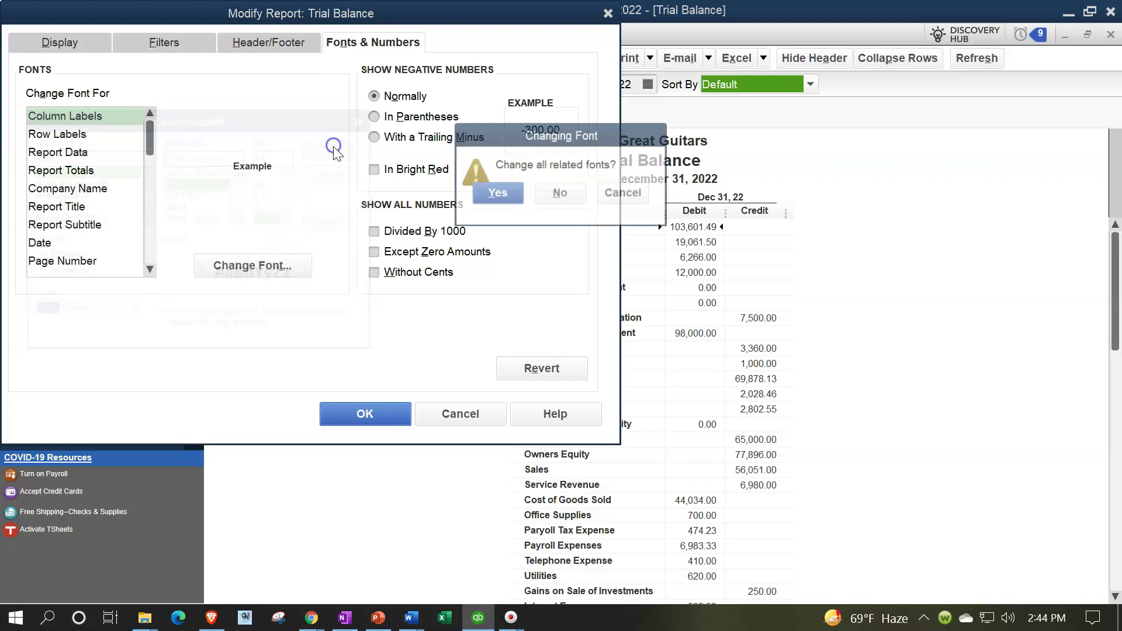
click(497, 195)
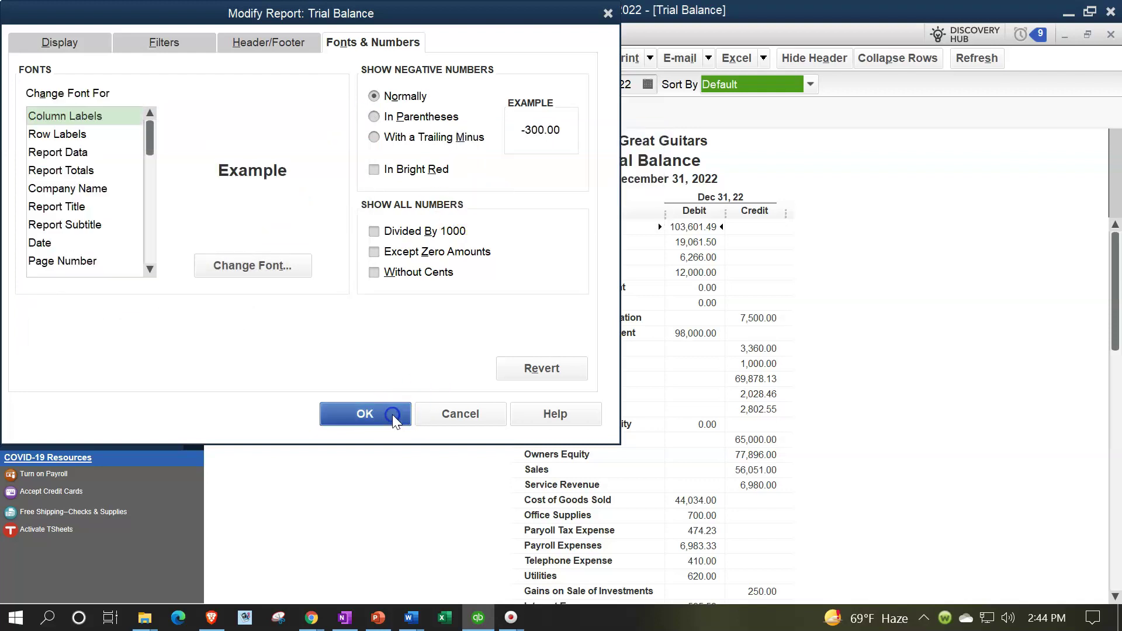
click(389, 413)
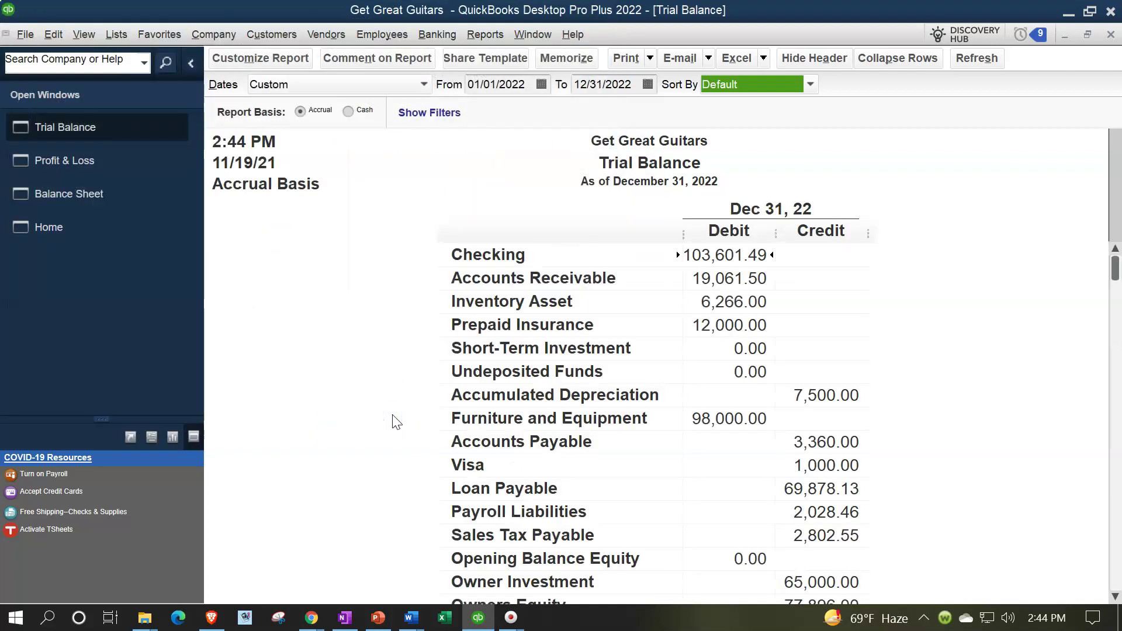
click(65, 238)
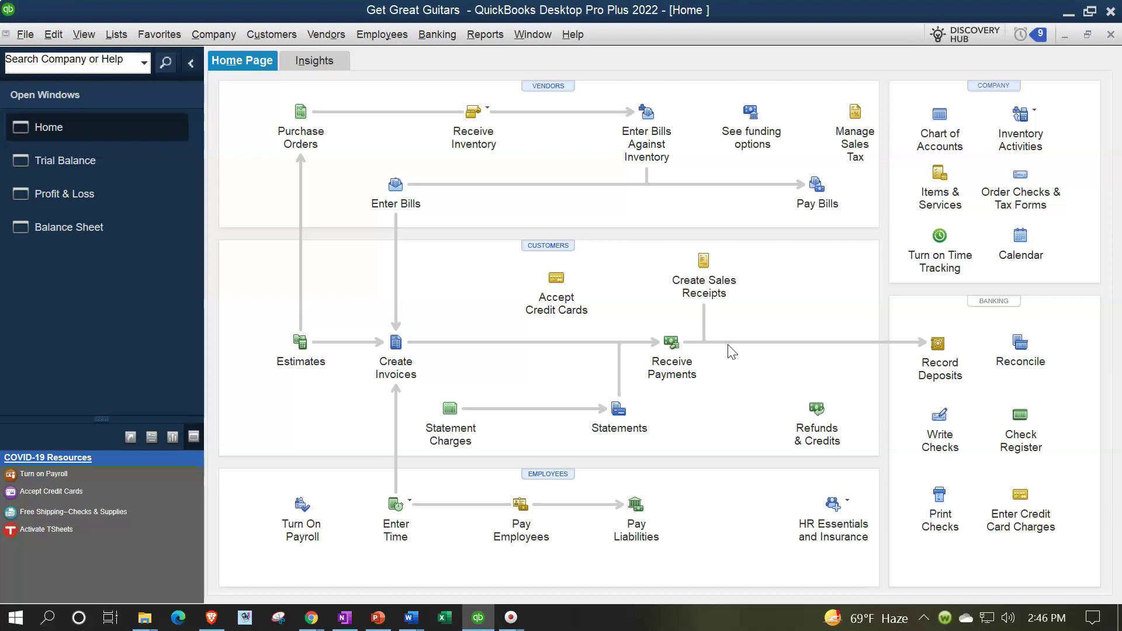
Step: Bring up the Balance Sheet and review Accounts Receivable of 19,061.50 and the liabilities below it
click(78, 231)
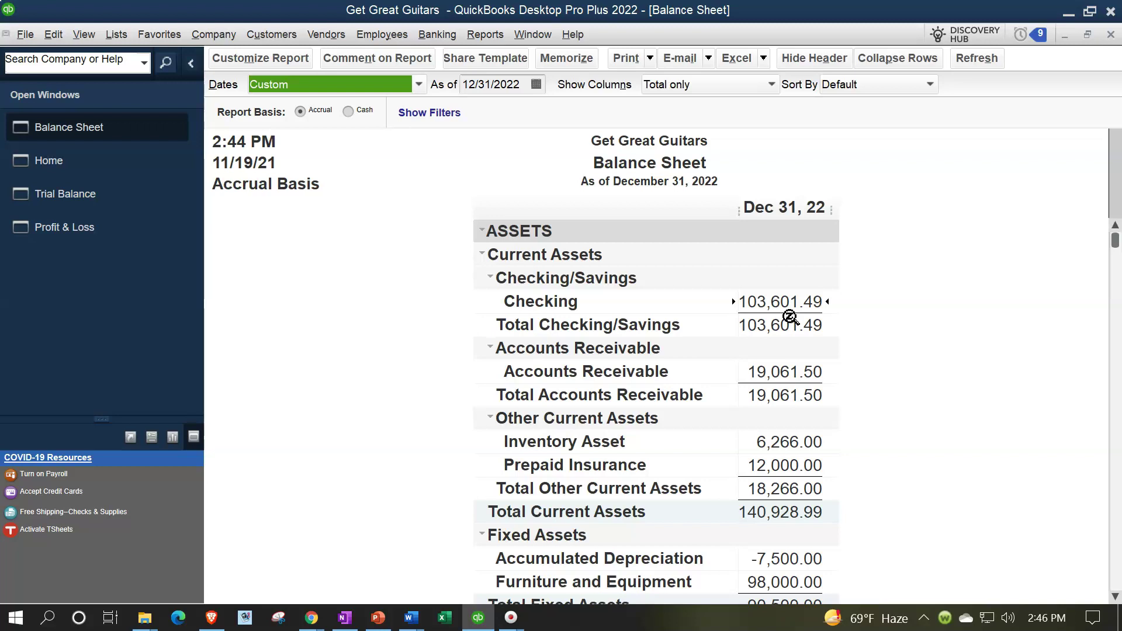
click(784, 370)
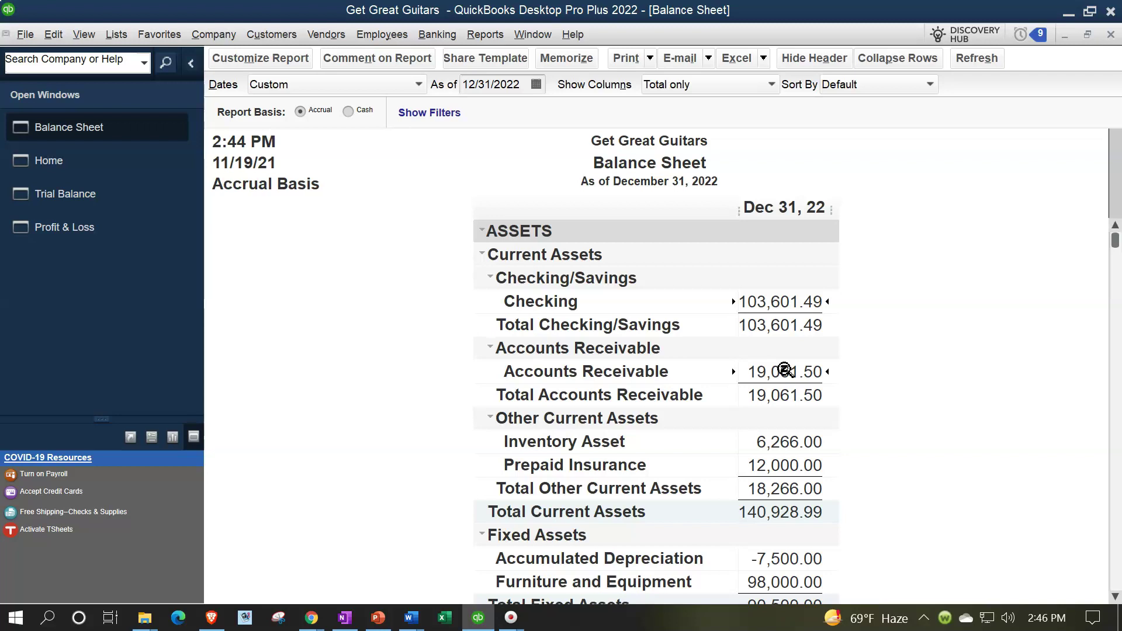
scroll(785, 370, down, 3)
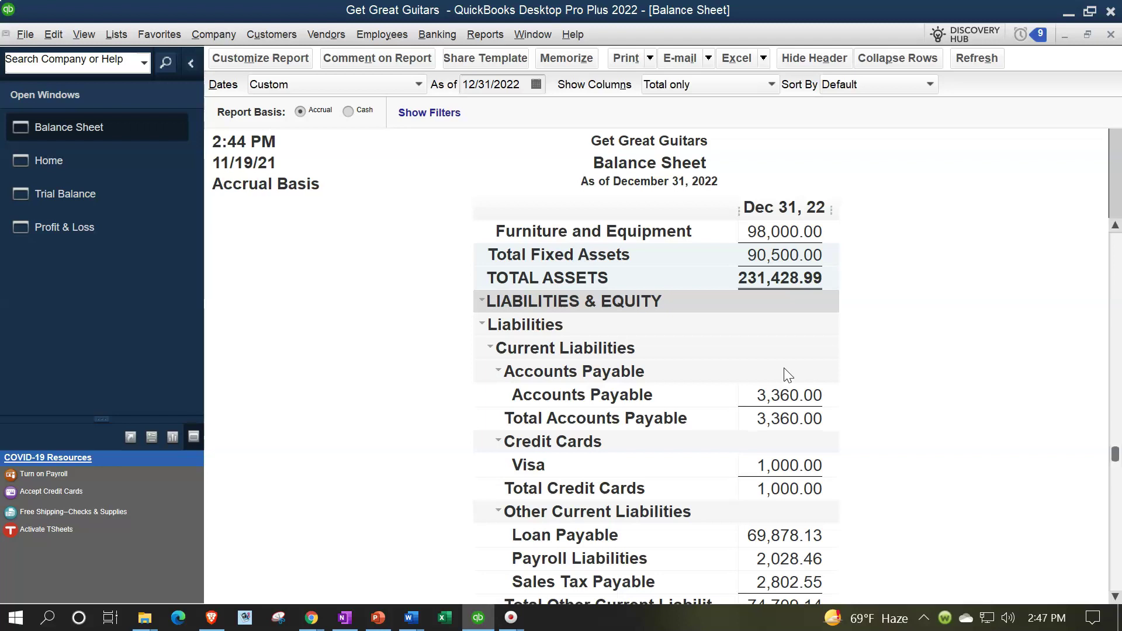
scroll(785, 374, up, 5)
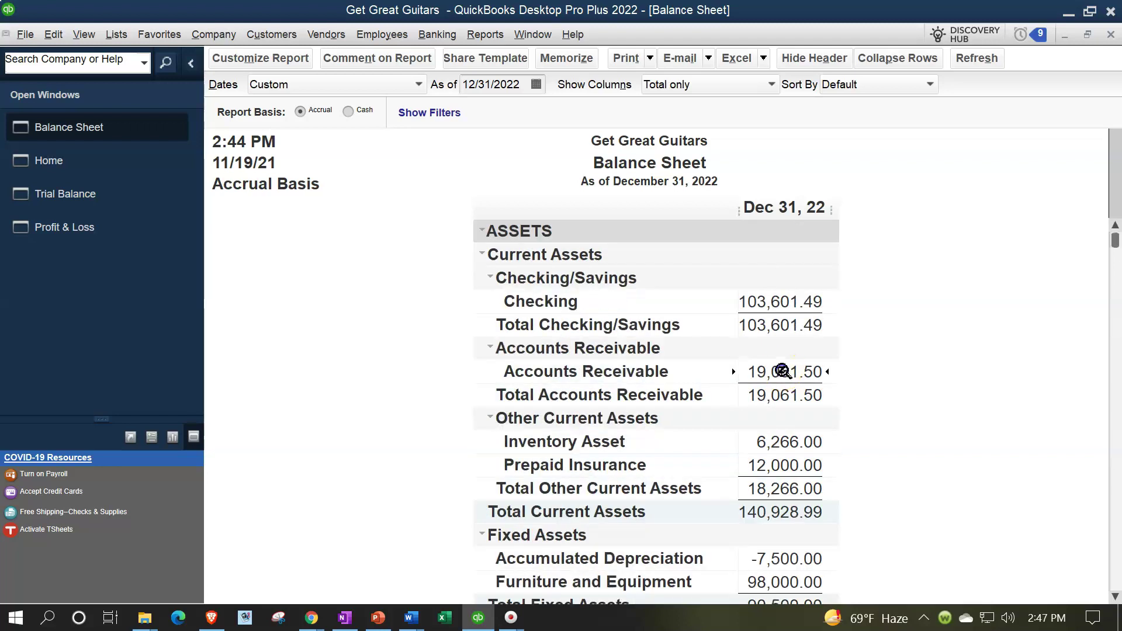
Step: Open Customer Balance Detail and select Anderson Guitars' 02/25 payment of -300.00
click(488, 34)
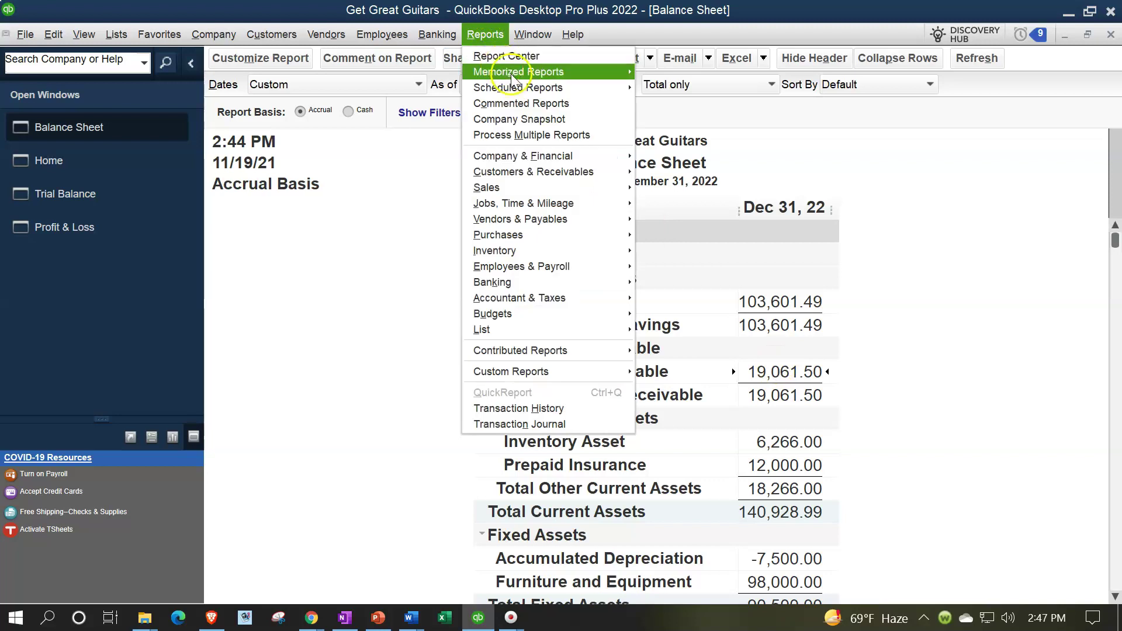
mouse_move(548, 173)
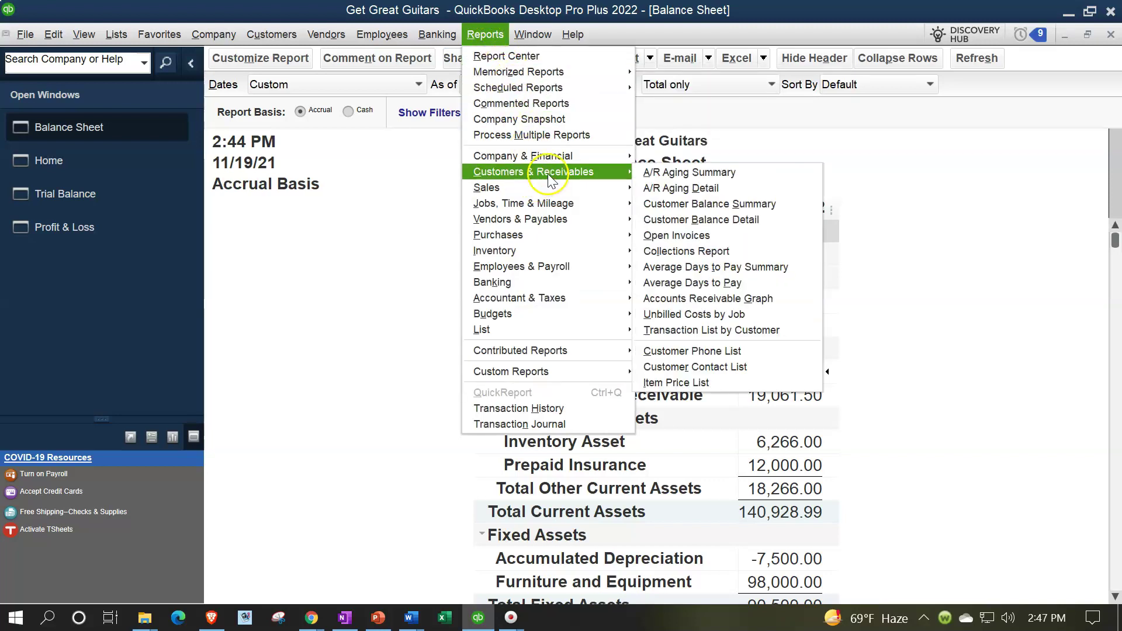
click(669, 219)
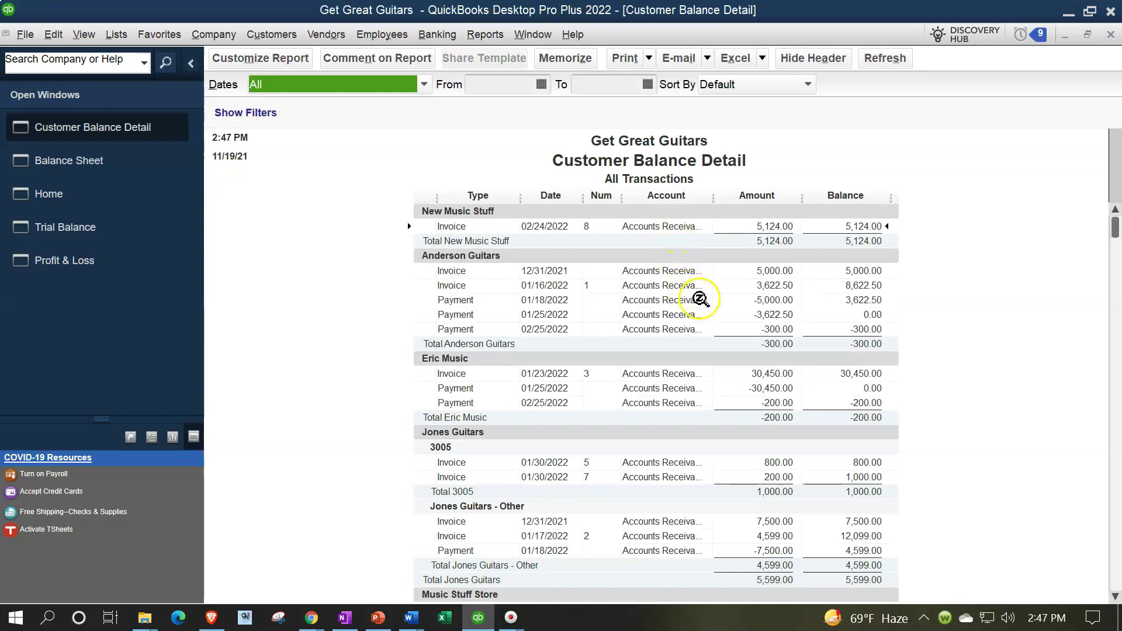
click(781, 327)
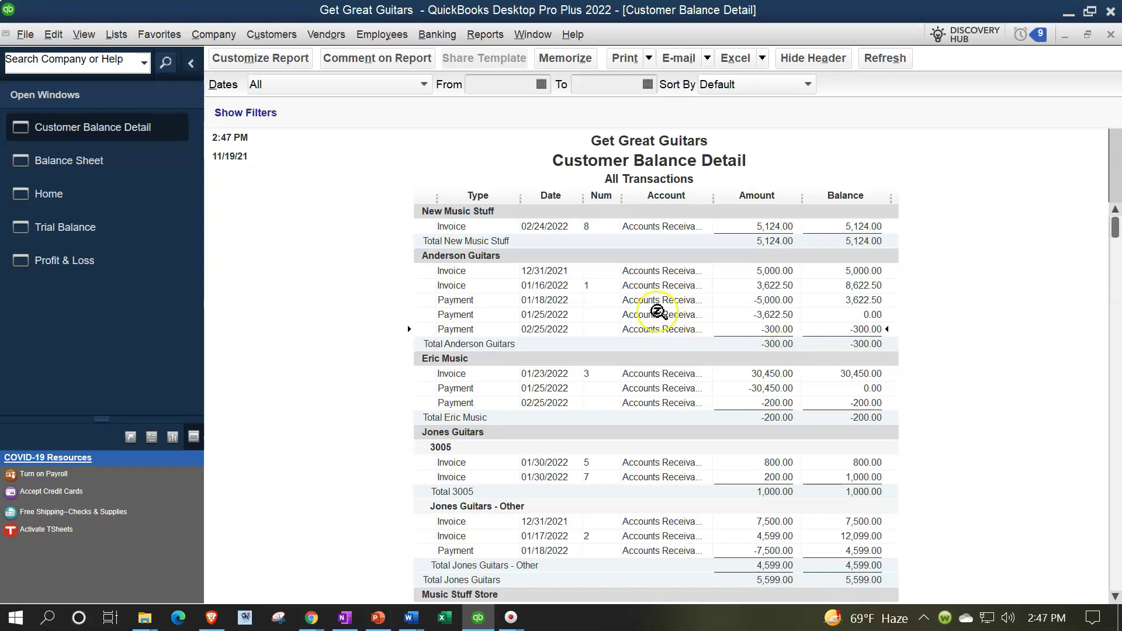
Step: Bring the Home page back to the front from the Open Windows list
click(100, 190)
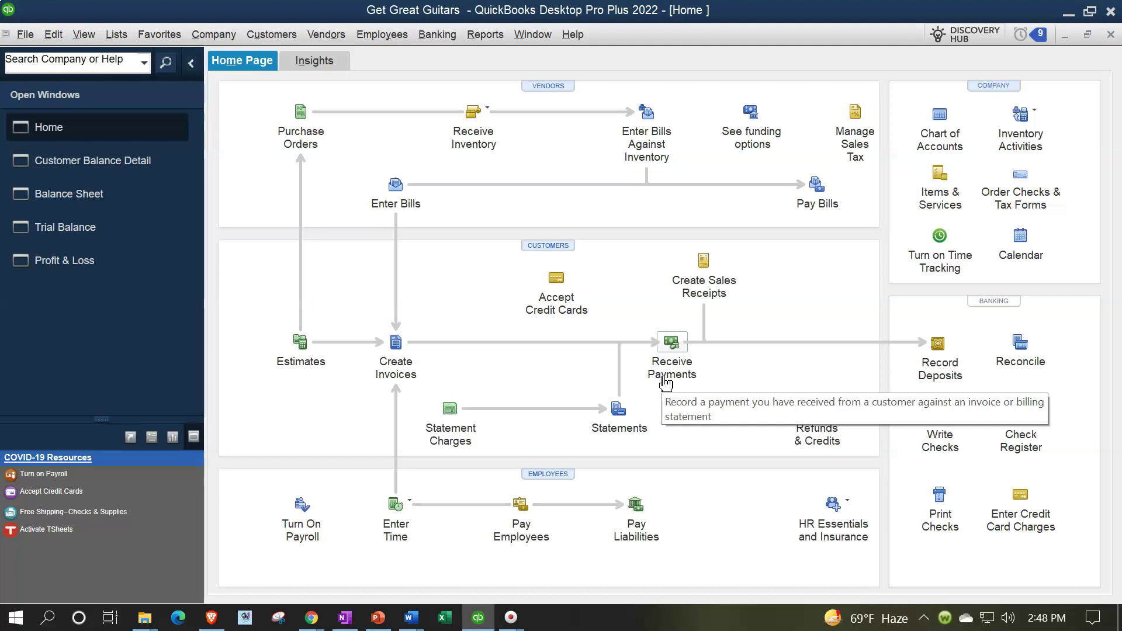
Step: Start a new invoice for Anderson Guitars dated 02/26/2022 with Net 30 terms
click(405, 361)
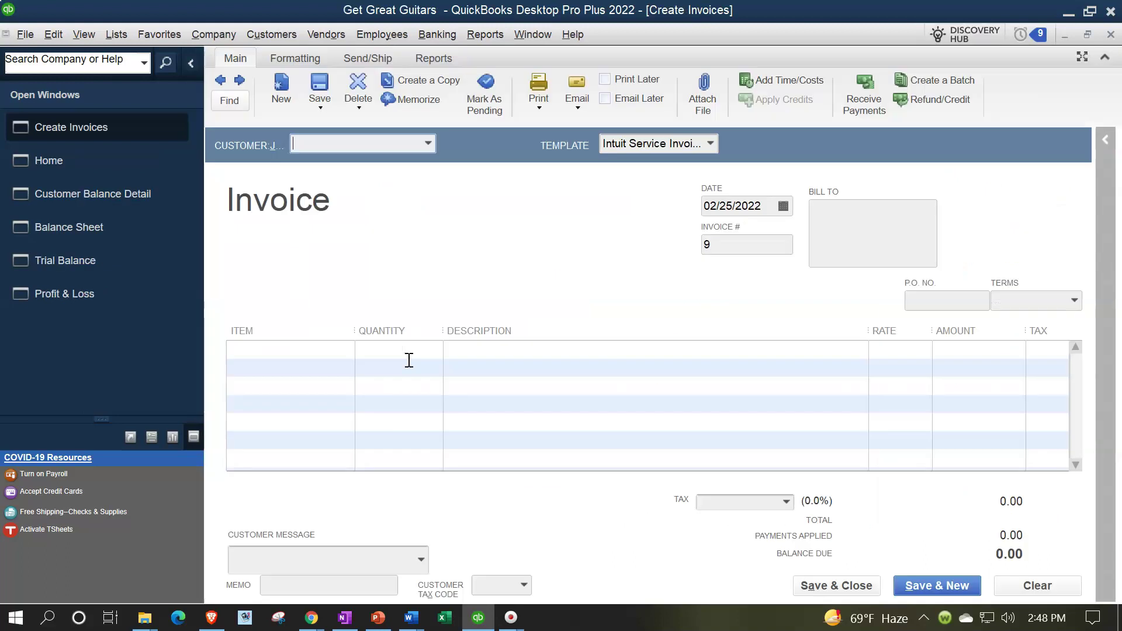
click(441, 144)
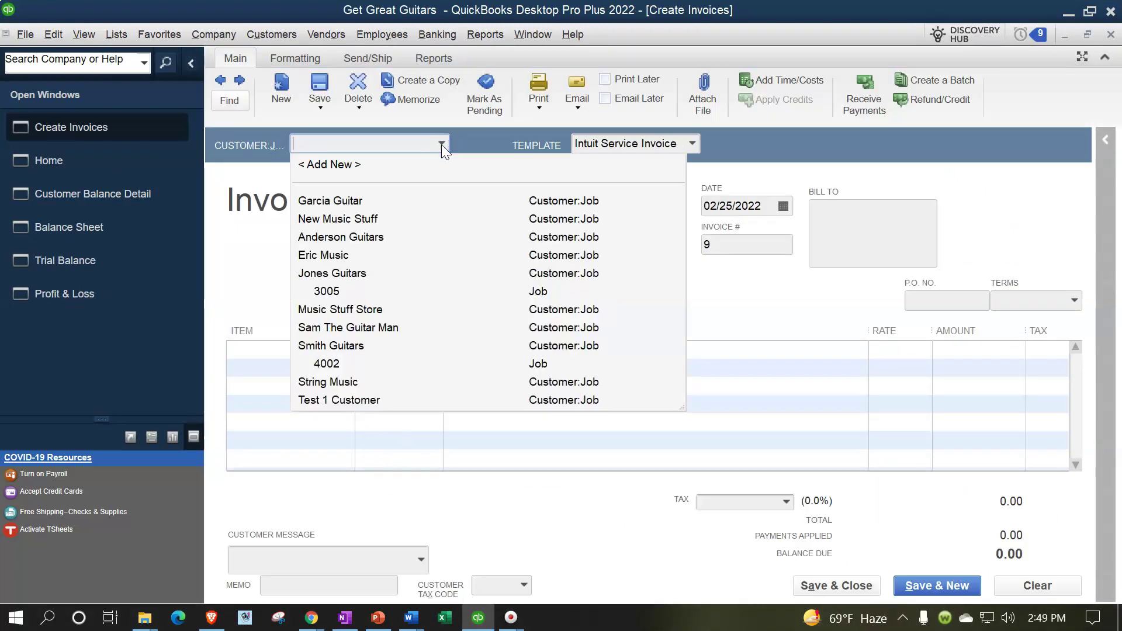
click(361, 239)
key(Tab)
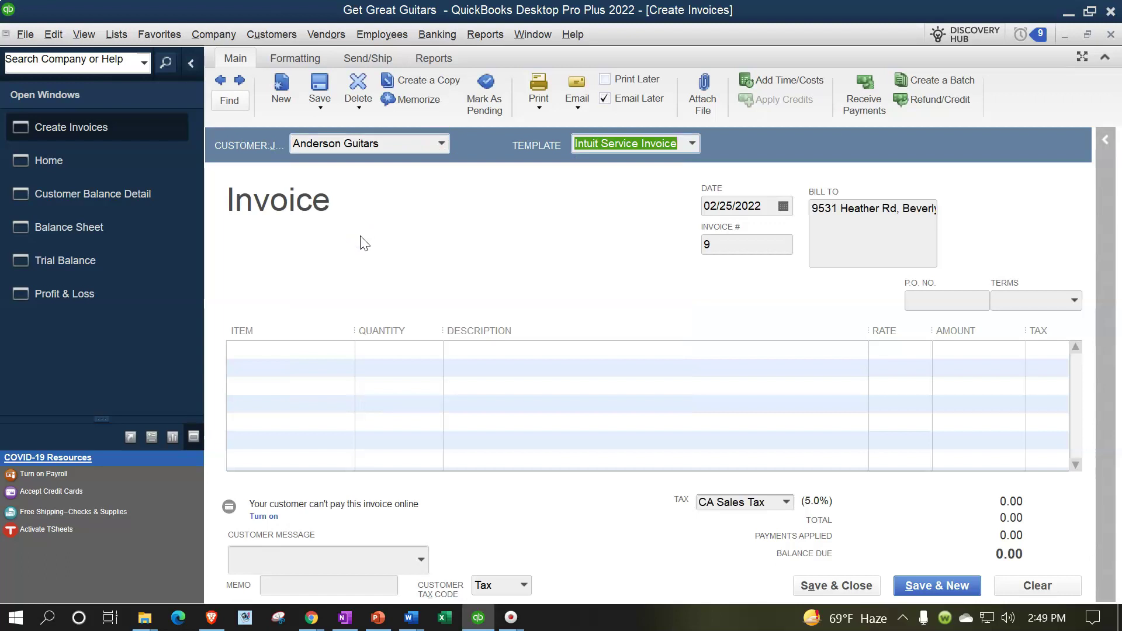
key(Tab)
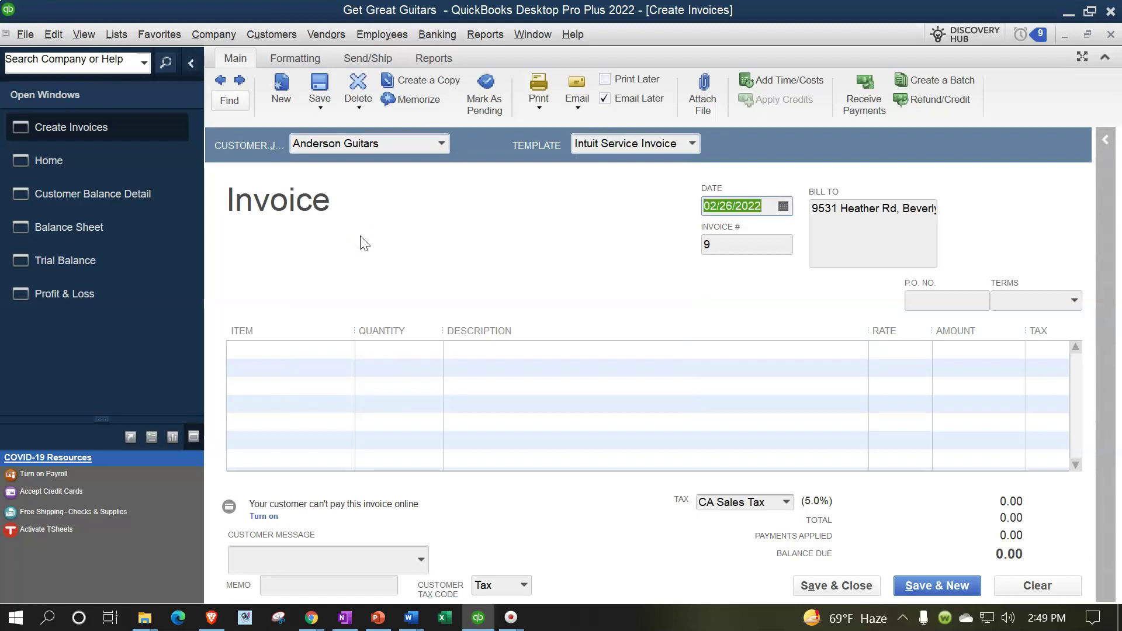
key(Tab)
key(Tab)
key(Tab)
key(Tab)
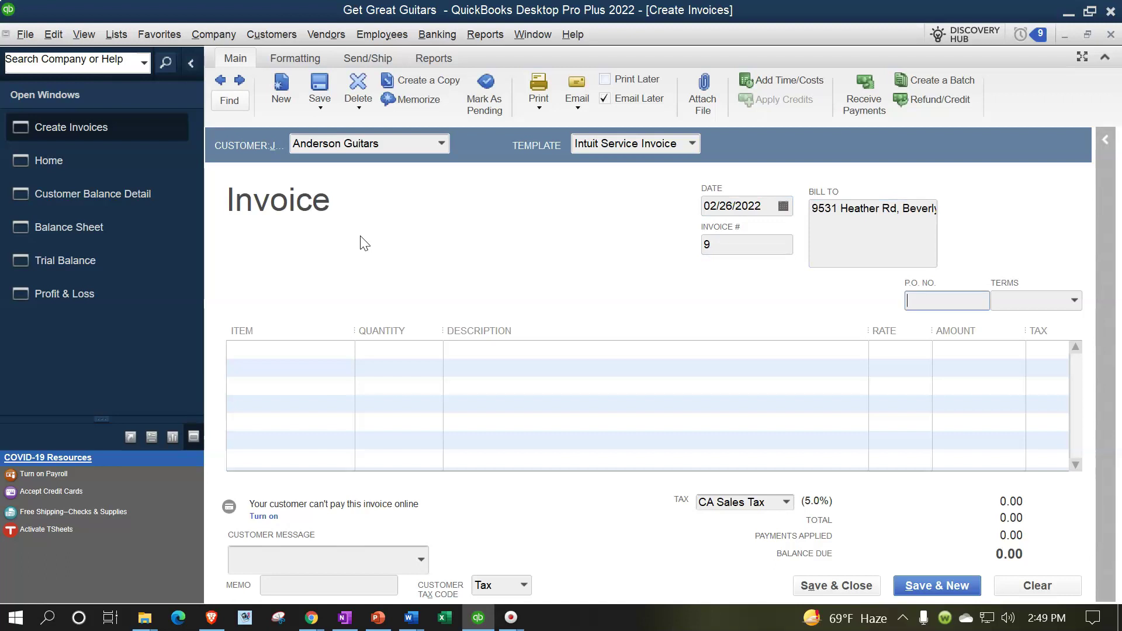
click(1074, 300)
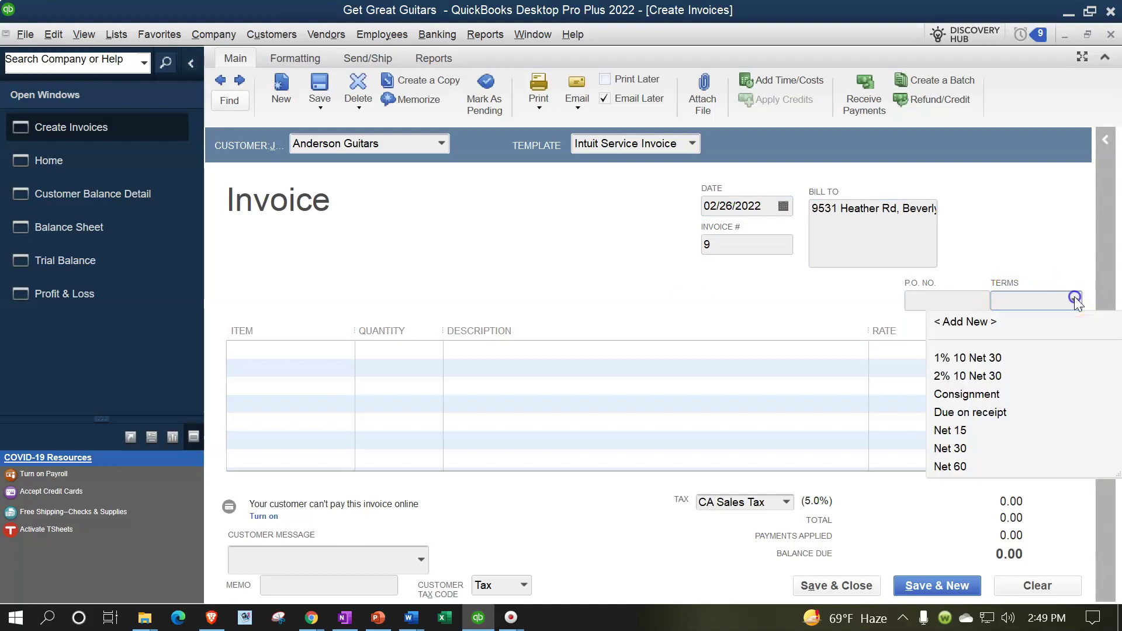
click(961, 445)
key(Tab)
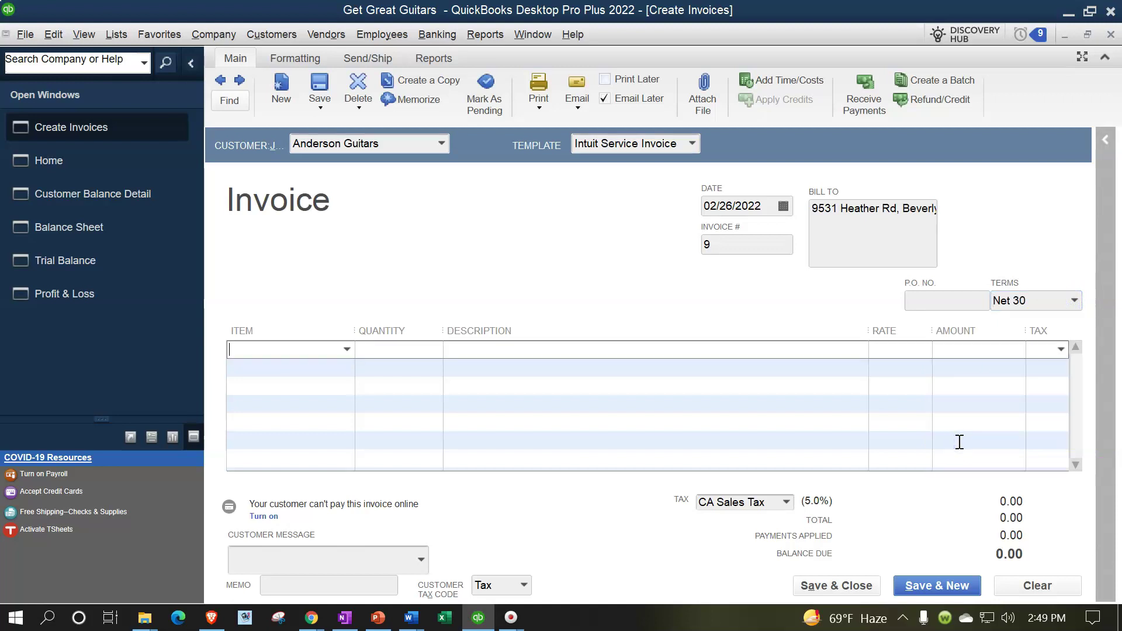
Step: Add invoice lines for EPSH quantity 2 and ELP quantity 1
click(347, 349)
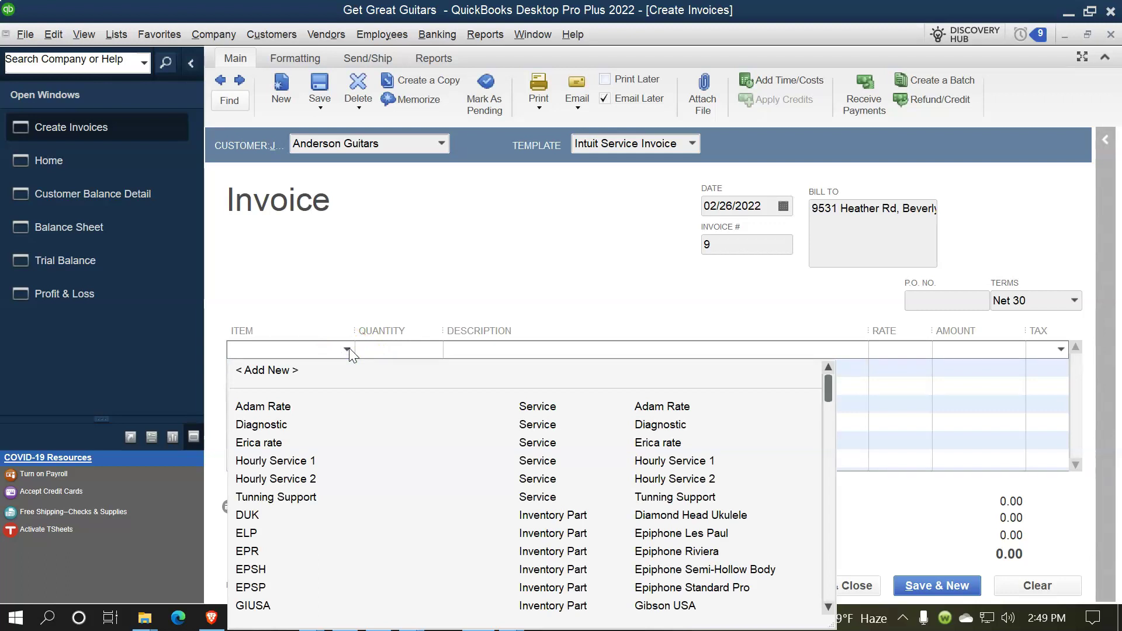
click(276, 567)
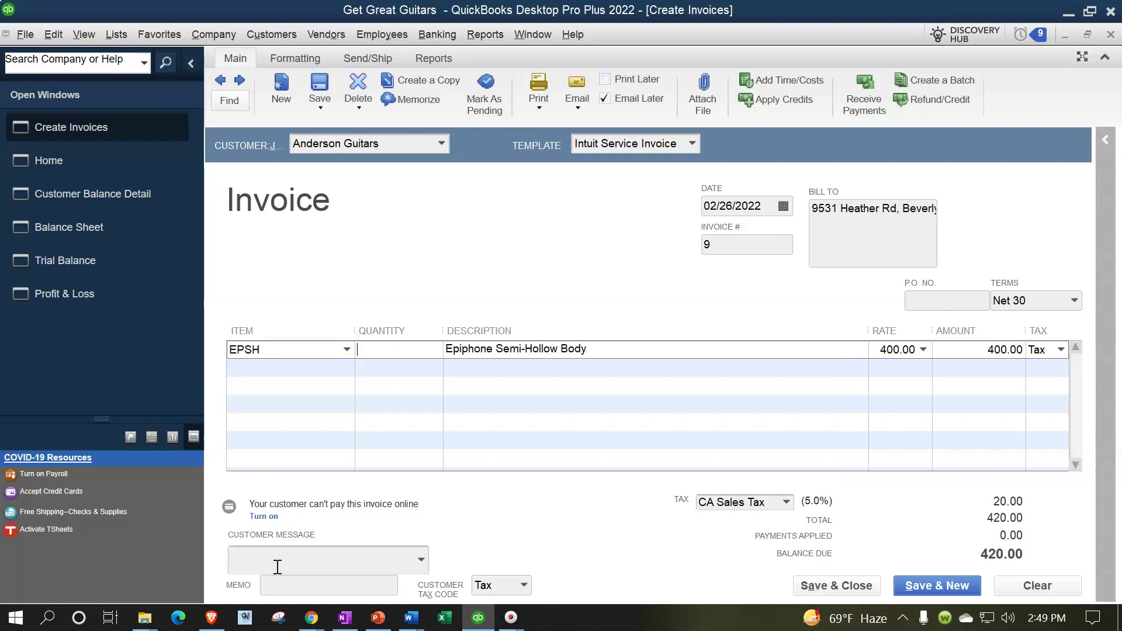
text(2)
key(Tab)
key(Tab)
key(Tab)
key(Tab)
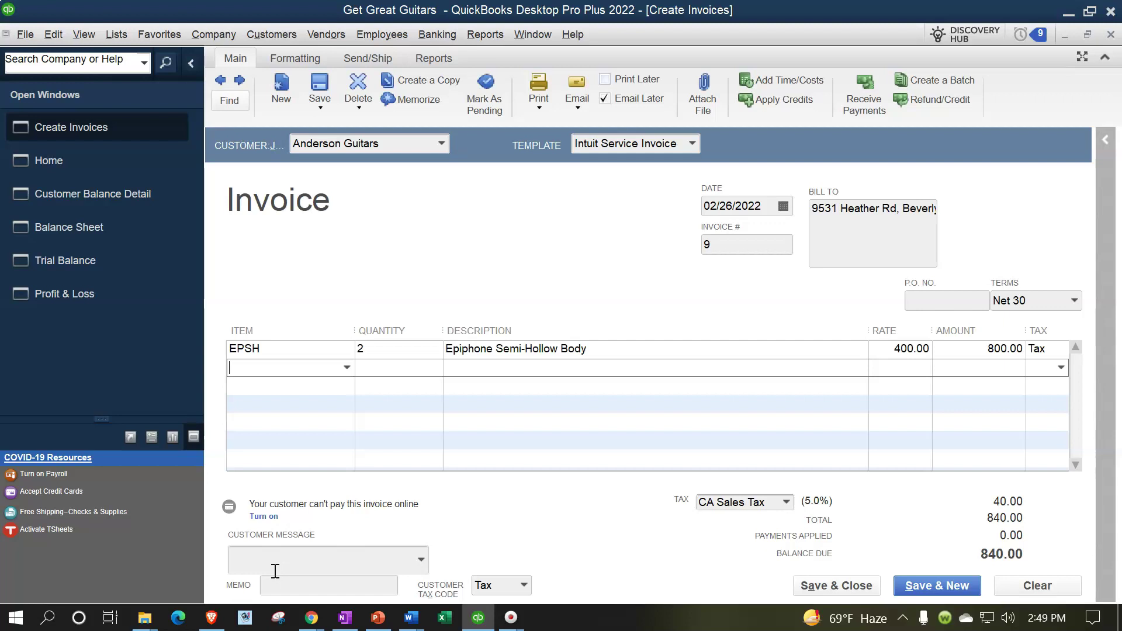
text(ELP)
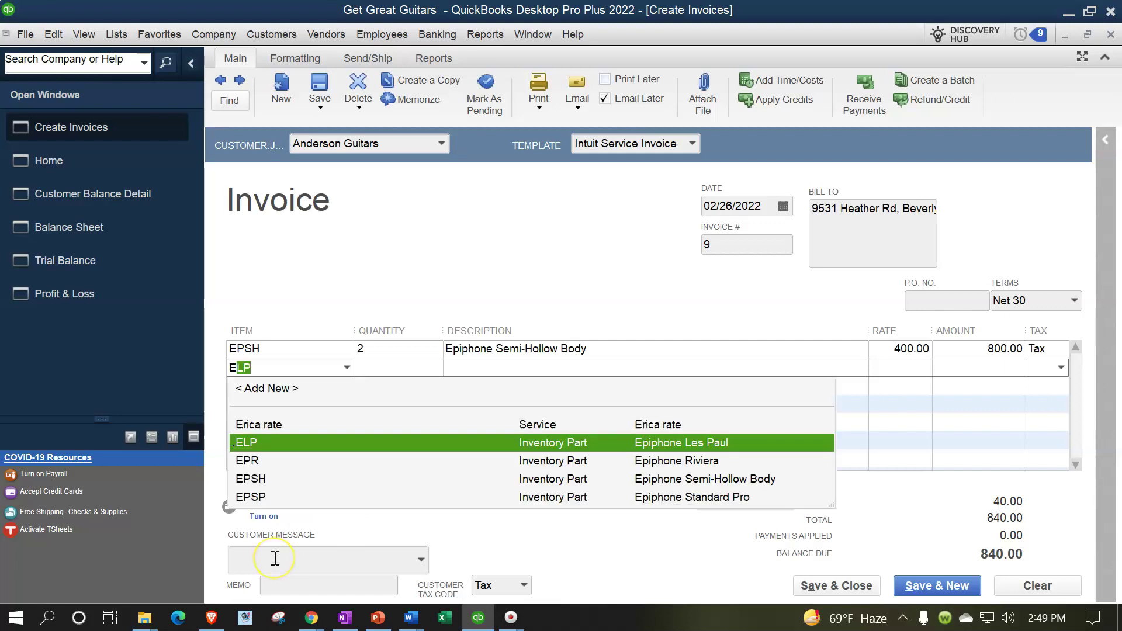
key(Tab)
text(1)
key(Tab)
key(Tab)
key(Tab)
key(Tab)
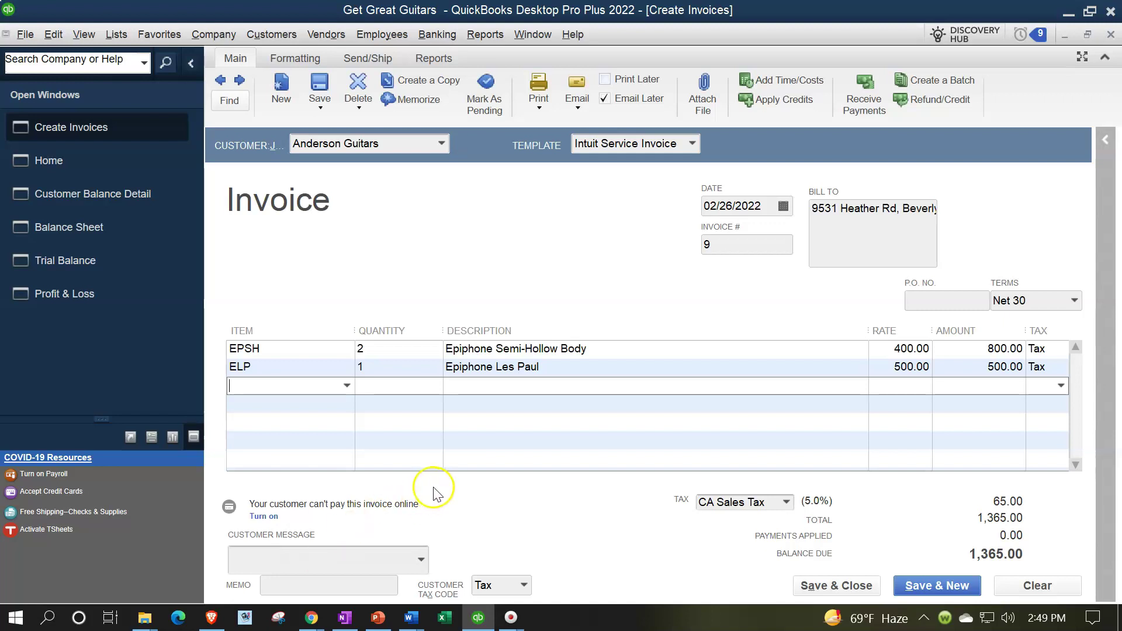
Step: Check Anderson Guitars' -300.00 balance in the Customer Center, then switch back to invoice 9
click(214, 34)
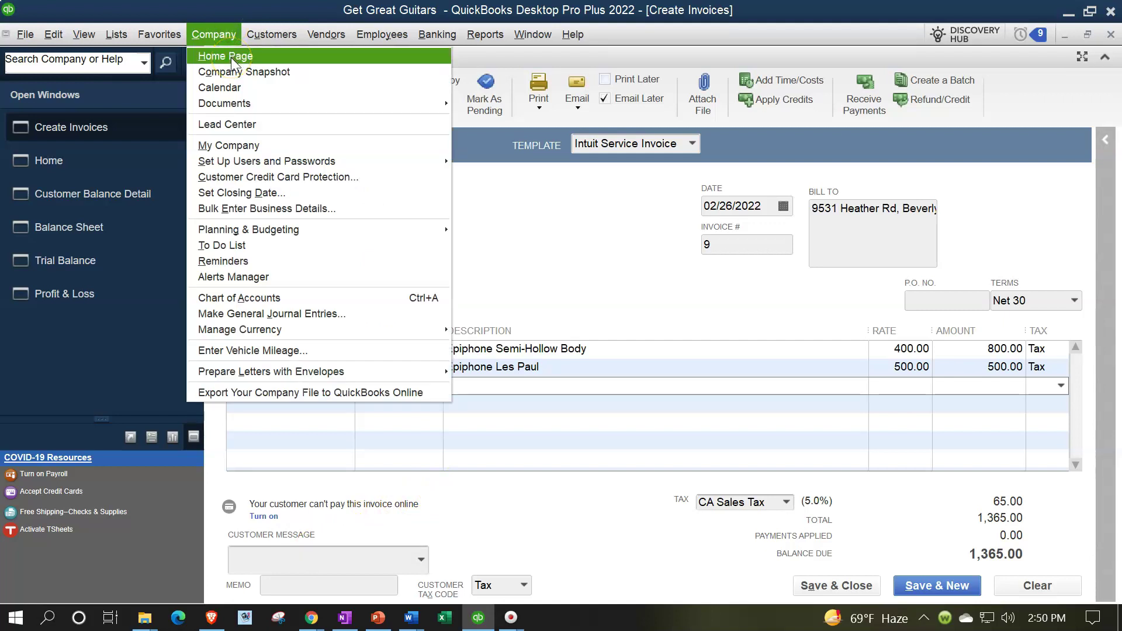
click(256, 37)
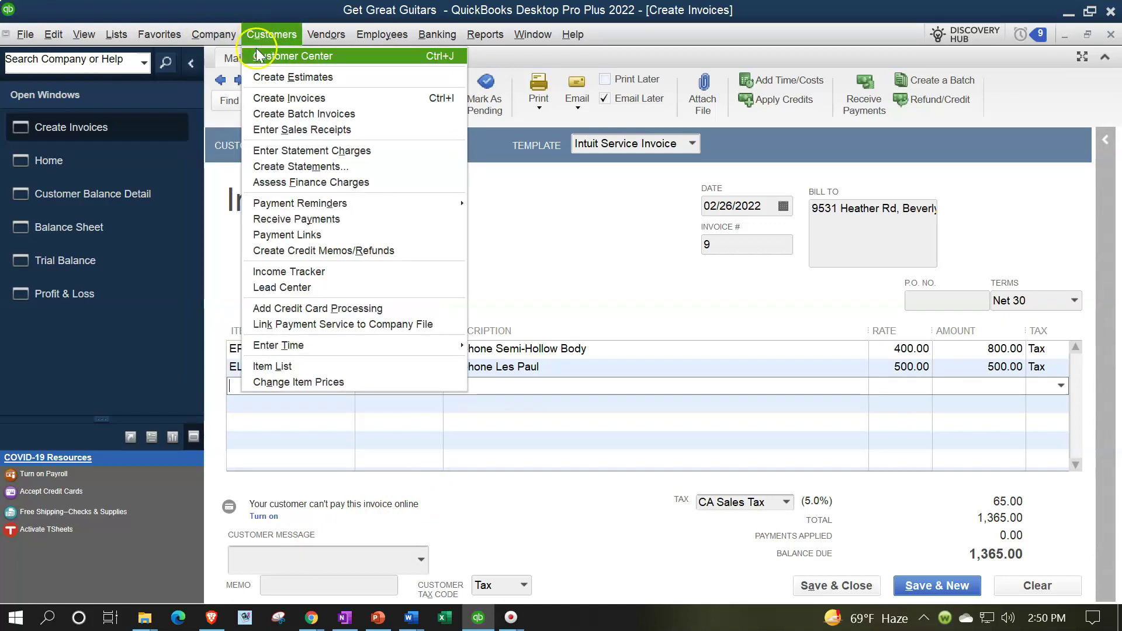
click(257, 54)
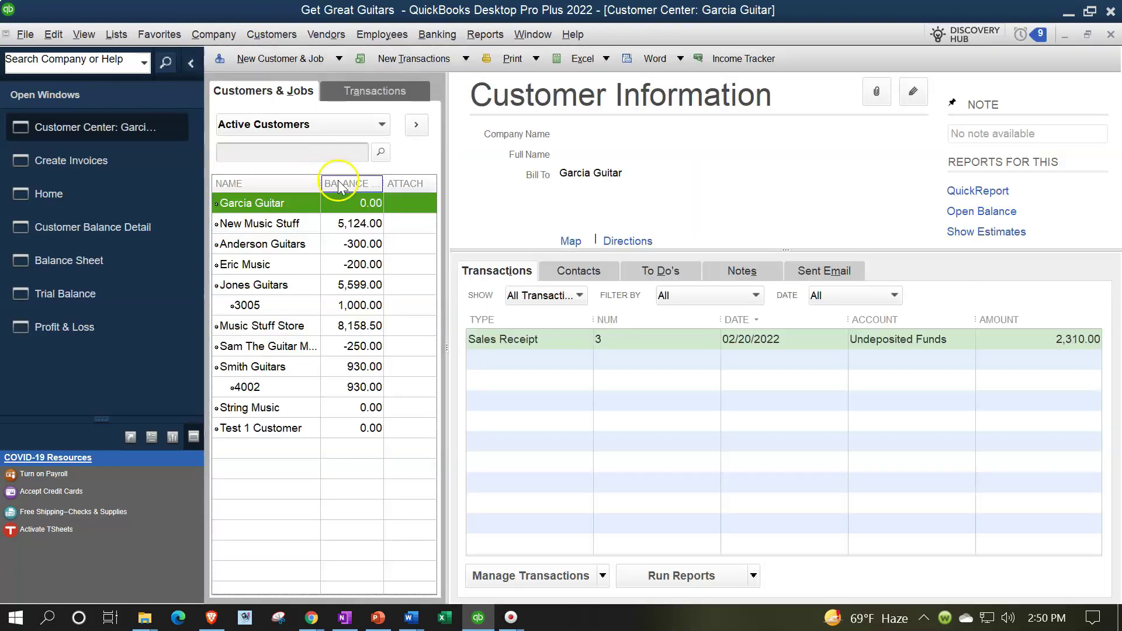
click(286, 243)
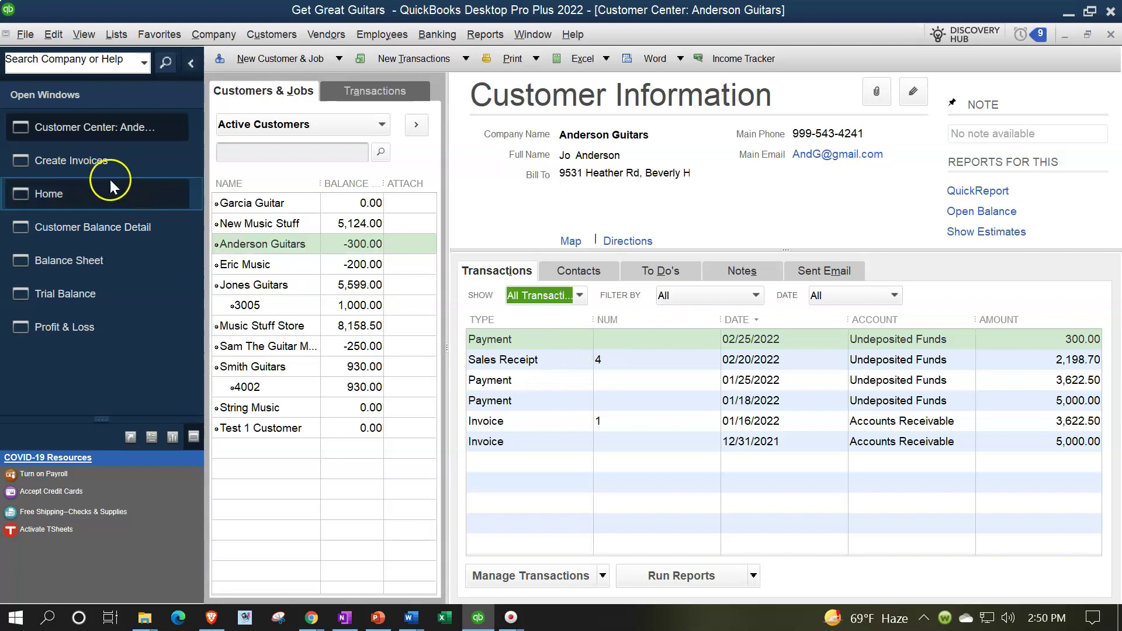
click(85, 156)
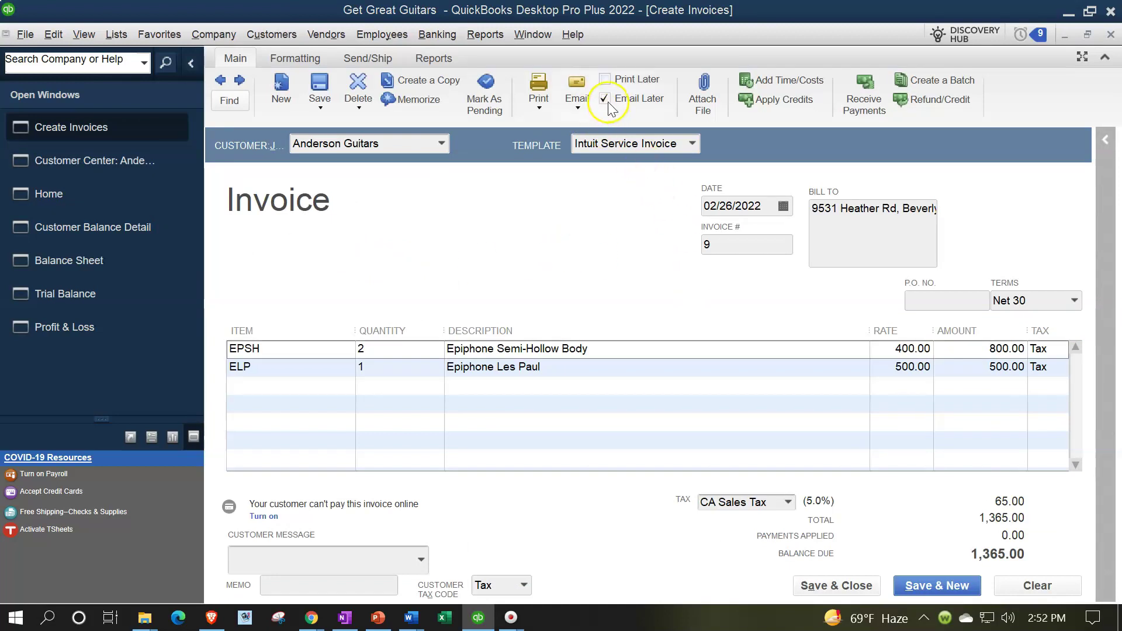
Step: Untick e-mail queueing, record invoice 9 keeping Net 30 as permanent terms, and open Apply Credits
click(608, 102)
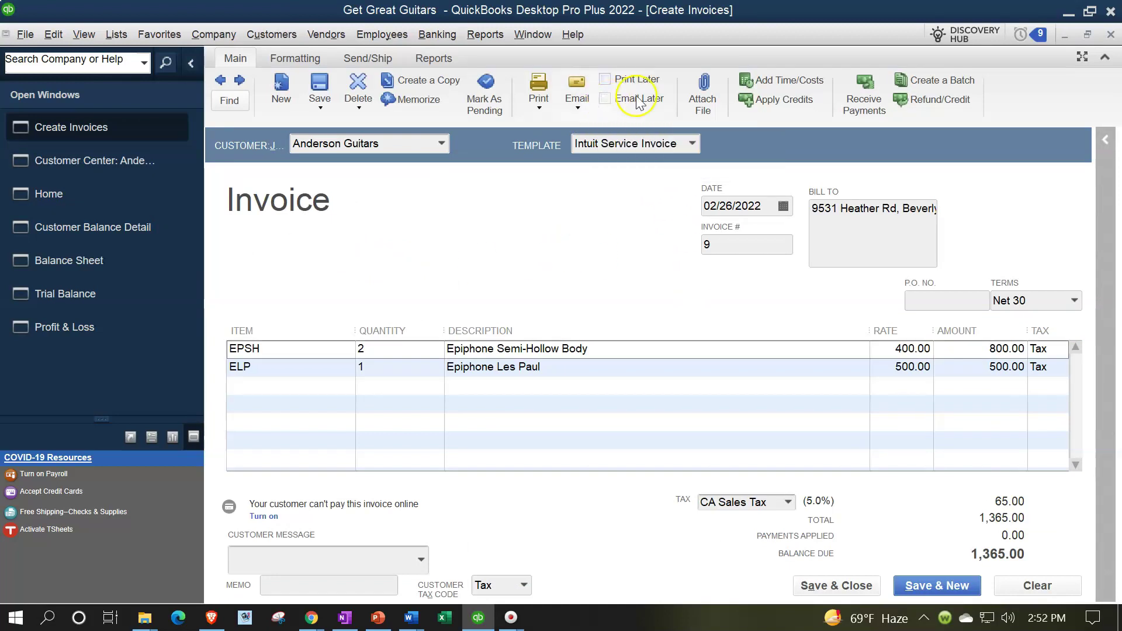
click(752, 100)
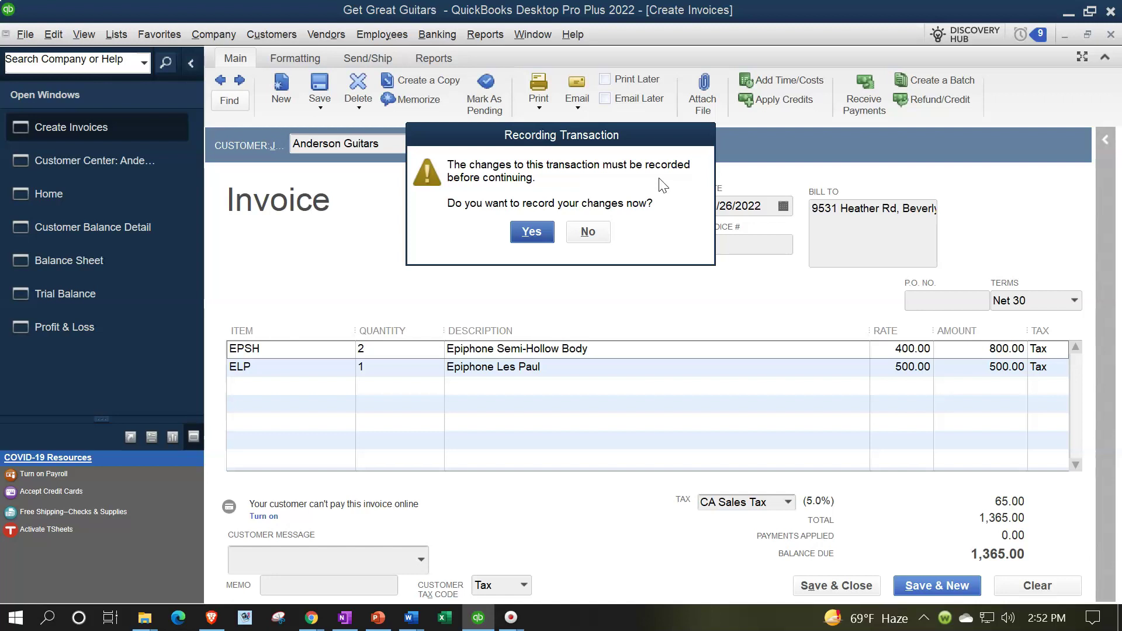
click(540, 236)
click(541, 239)
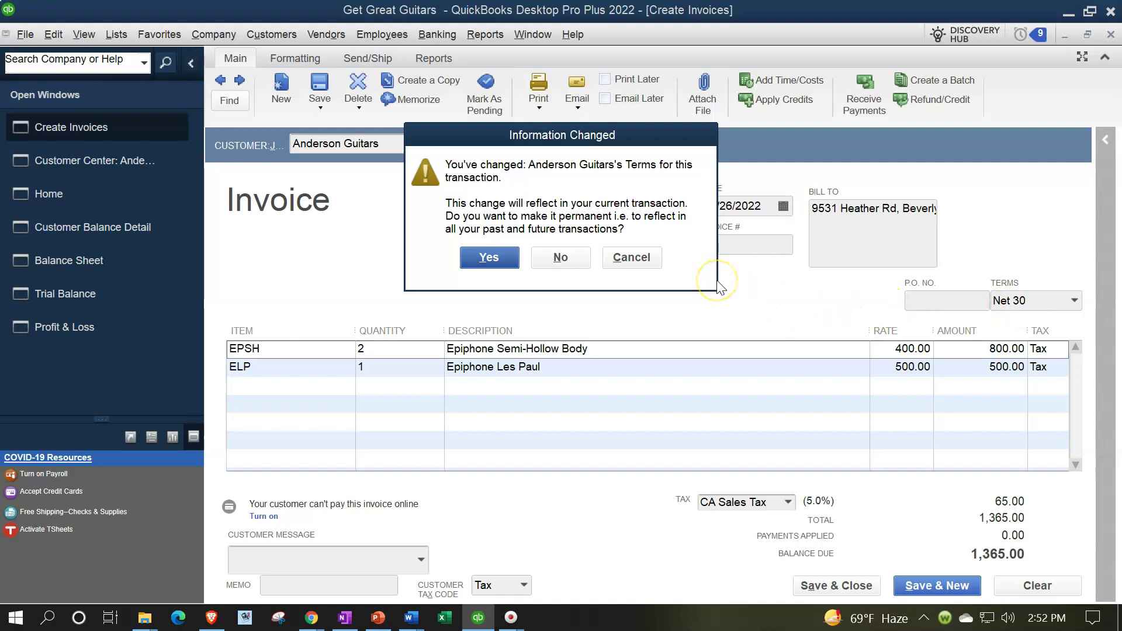
click(488, 258)
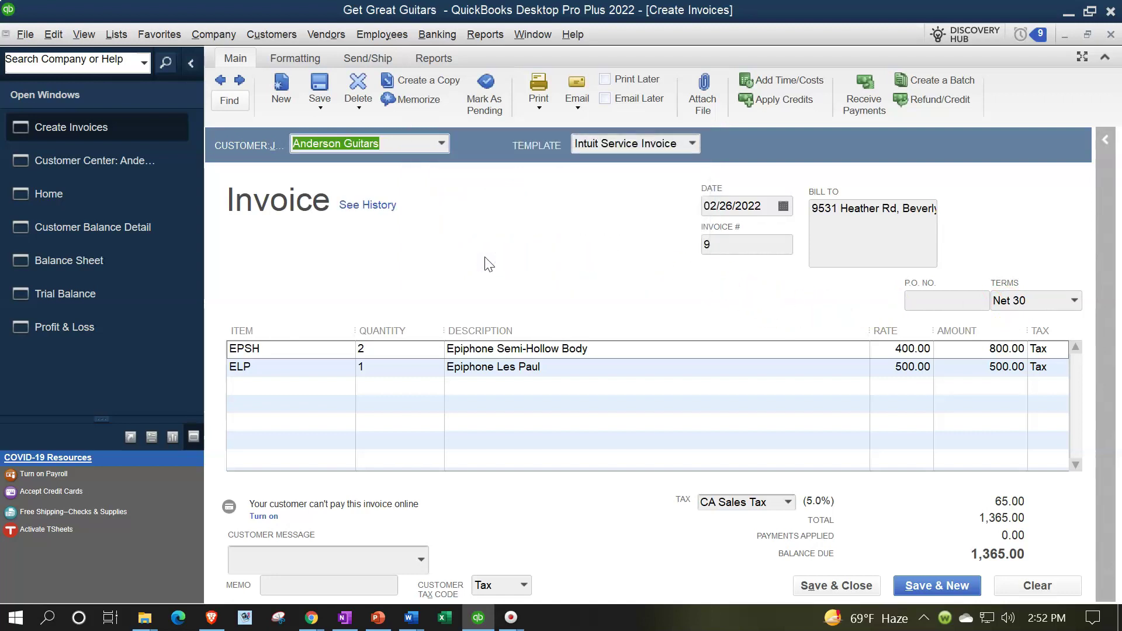
Step: Apply the checked 300.00 credit to invoice 9 and review the 1,065.00 balance due
click(494, 326)
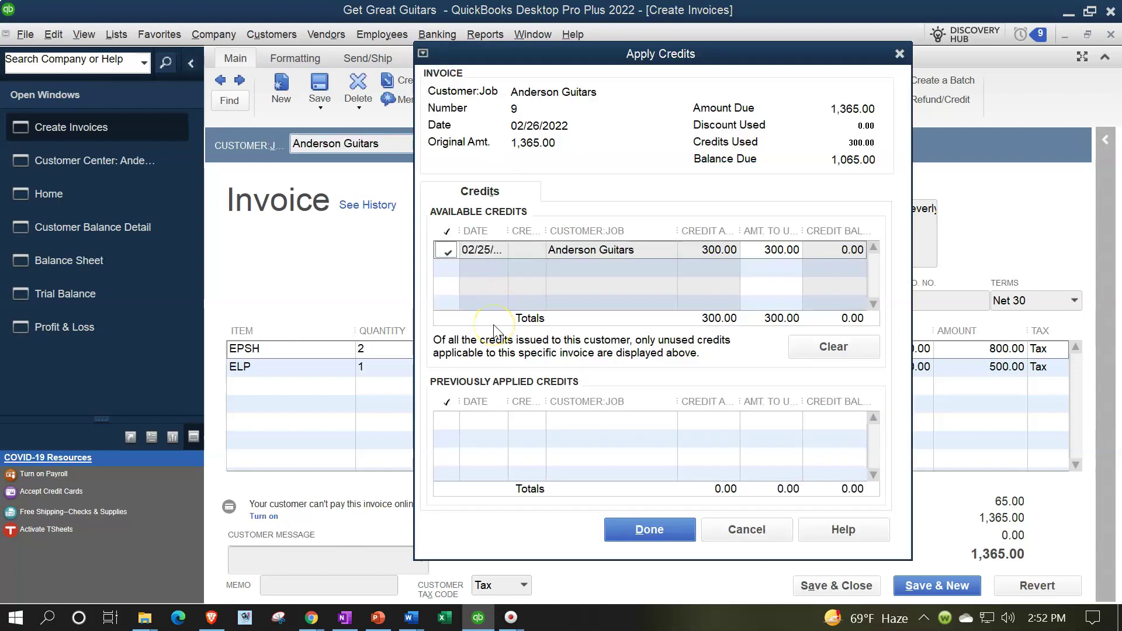
click(668, 69)
click(707, 287)
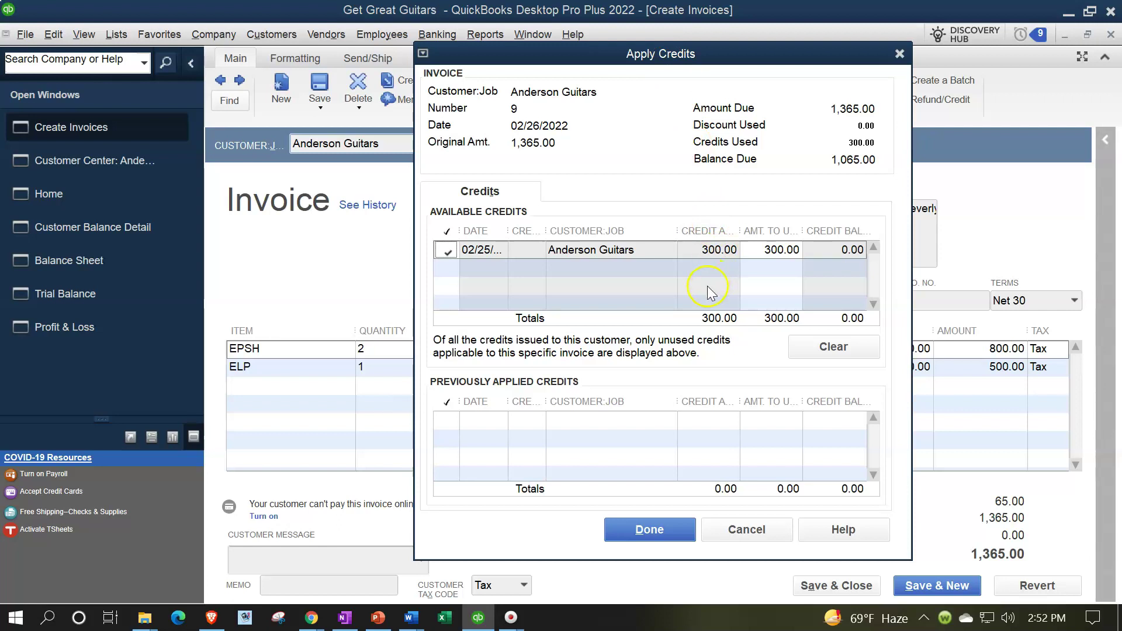
click(651, 530)
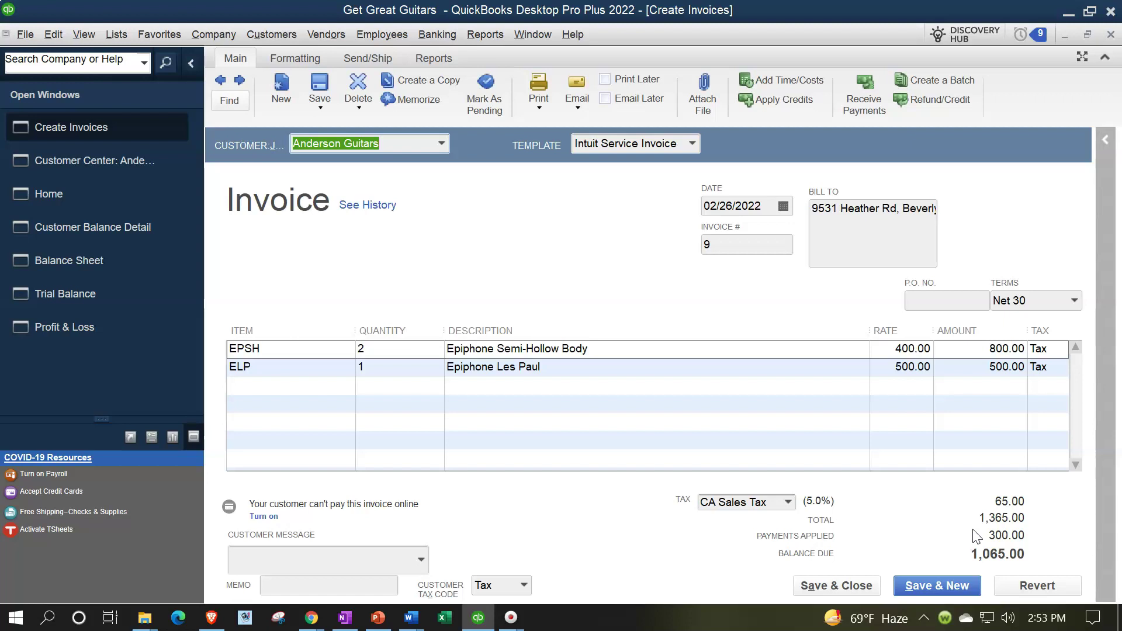
click(961, 554)
click(963, 523)
Step: Save invoice 9 and trace it into the Trial Balance's Accounts Receivable of 20,426.50
click(843, 586)
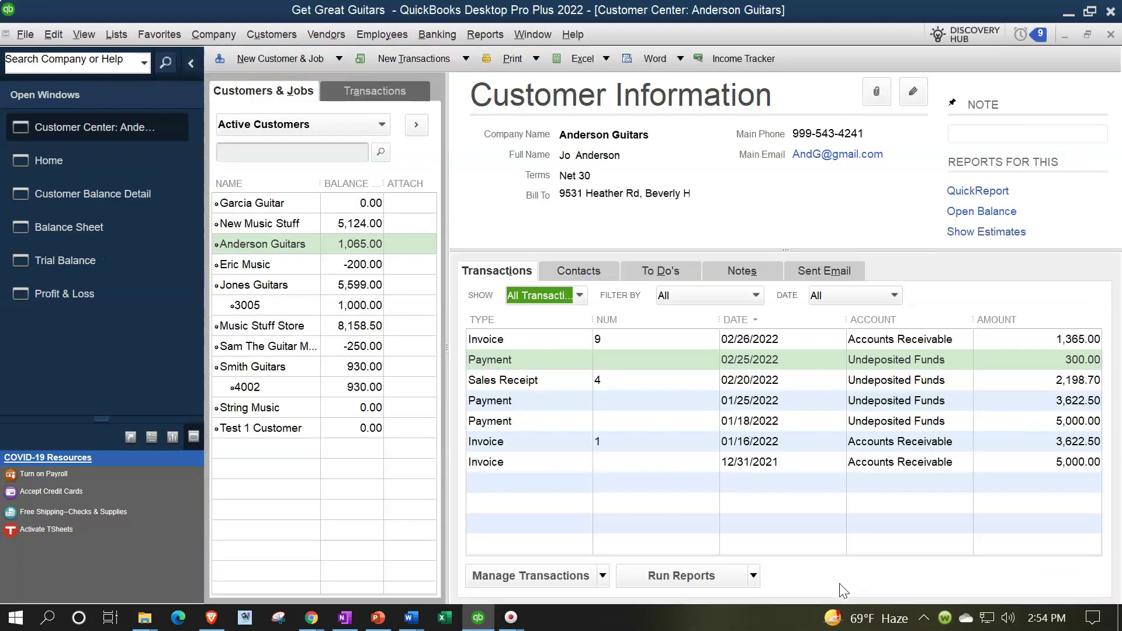
click(117, 266)
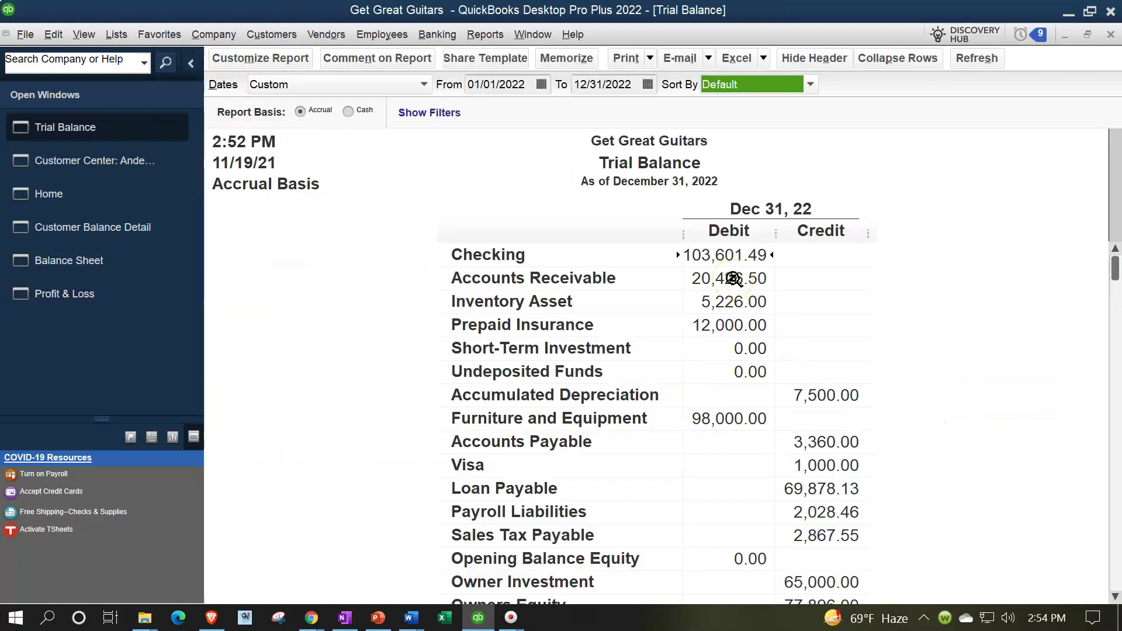
double_click(734, 279)
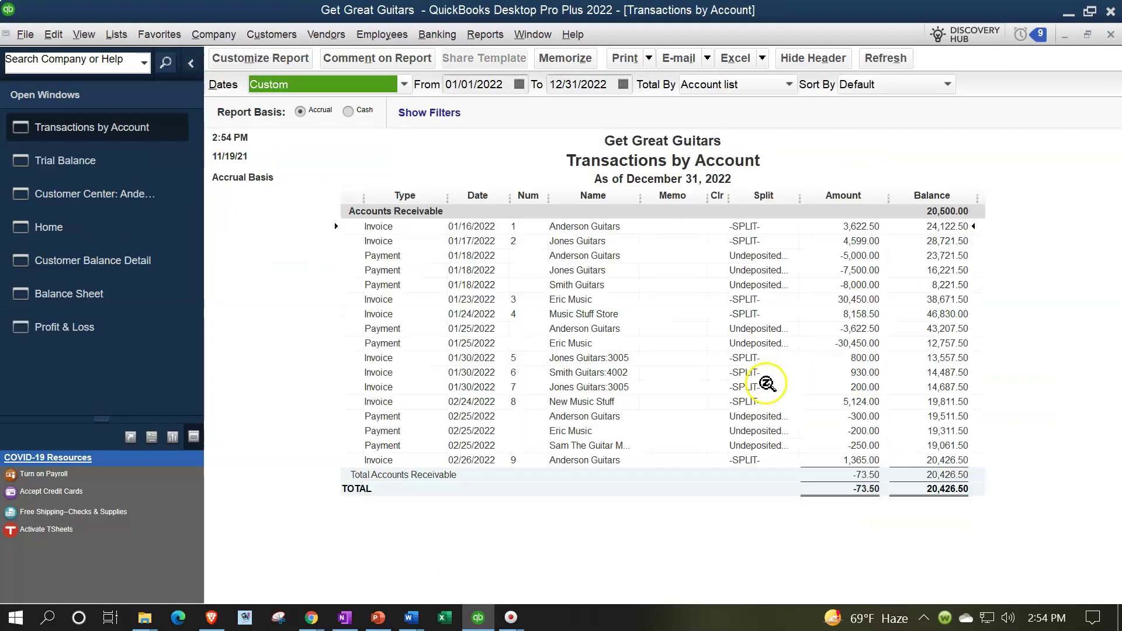
double_click(864, 461)
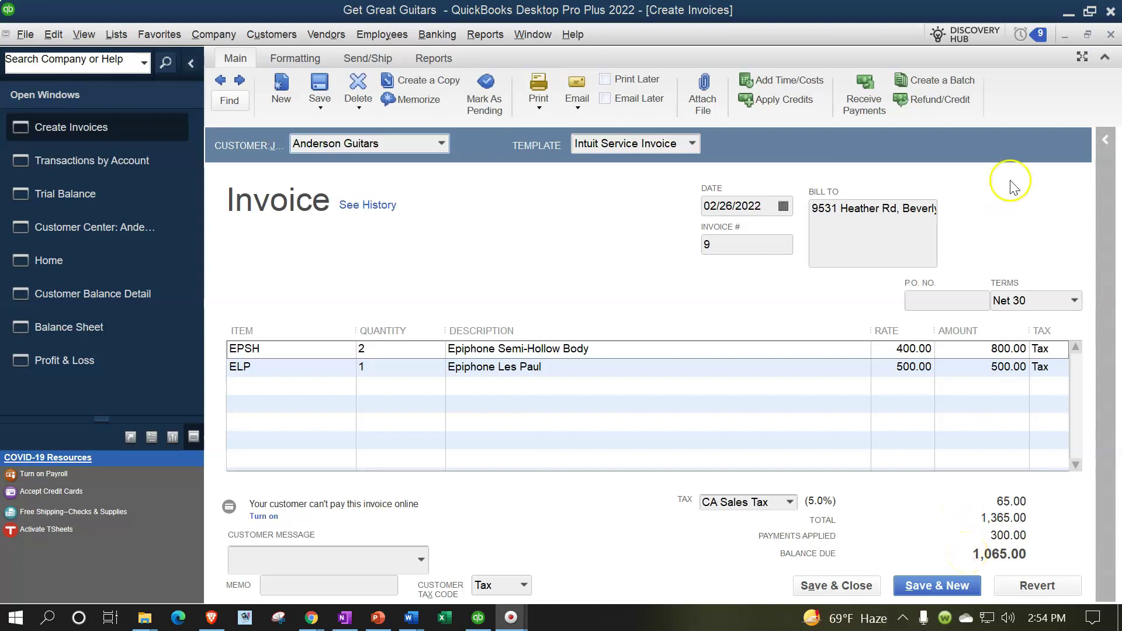
click(1110, 34)
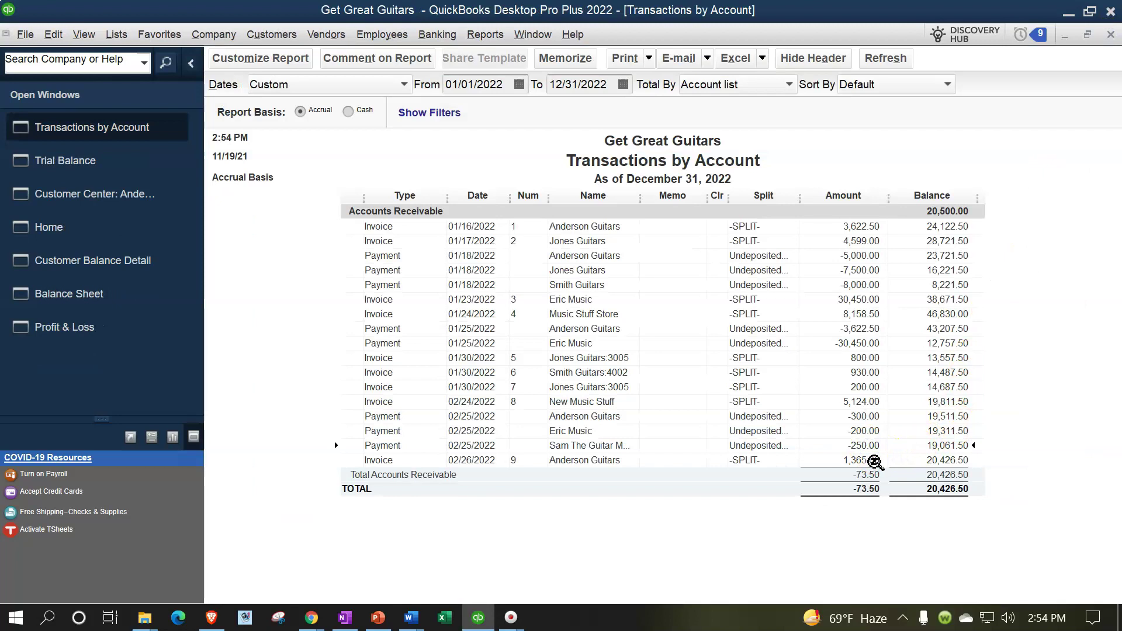
click(1111, 35)
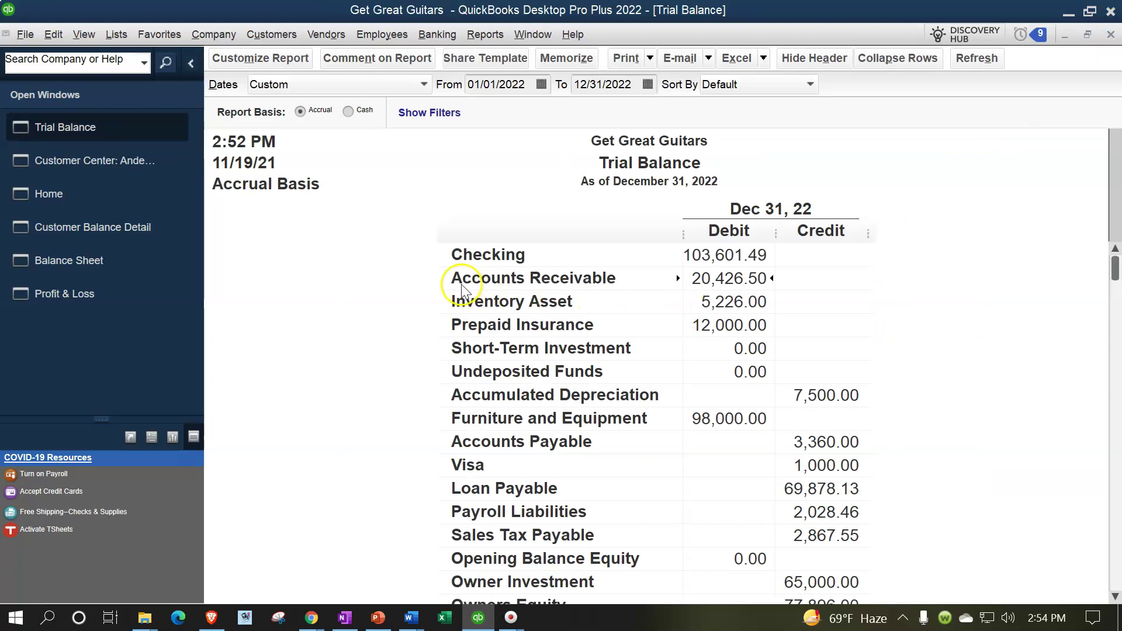
Step: Trace invoice 9's 800.00 and 500.00 sales lines from the Profit & Loss Sales total of 57,351.00
click(108, 293)
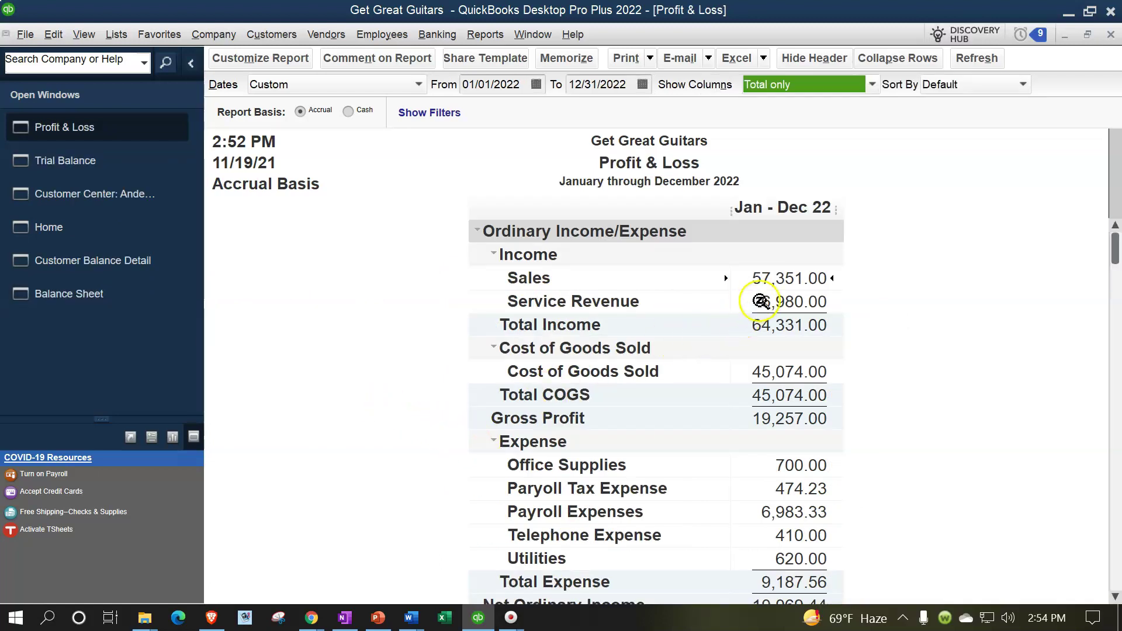
double_click(786, 278)
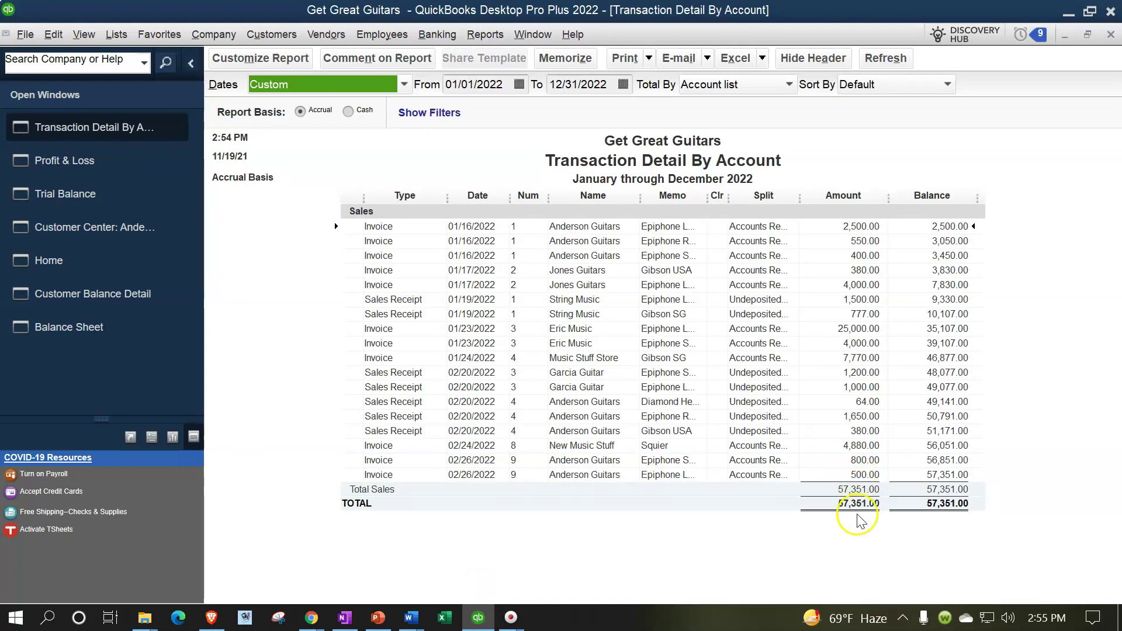
double_click(862, 461)
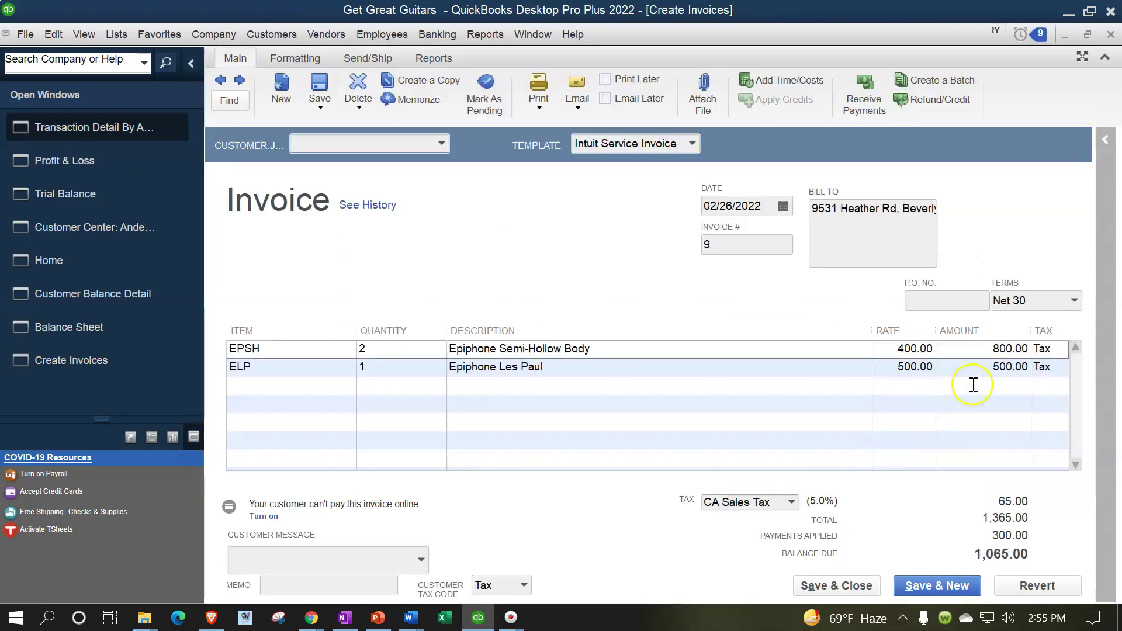
click(972, 523)
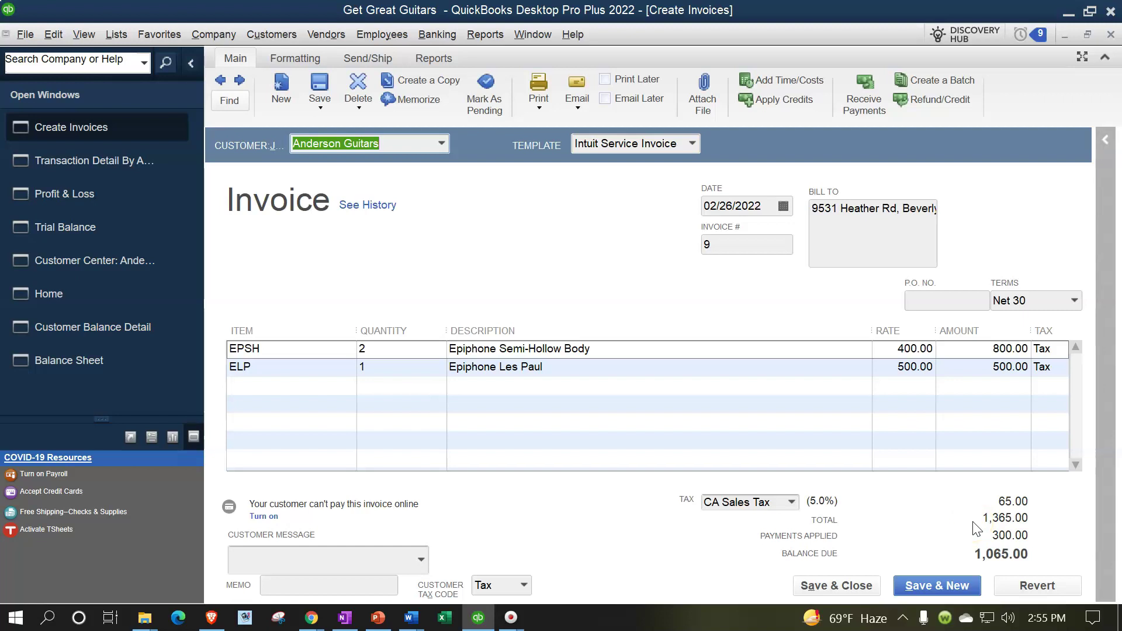
click(1111, 35)
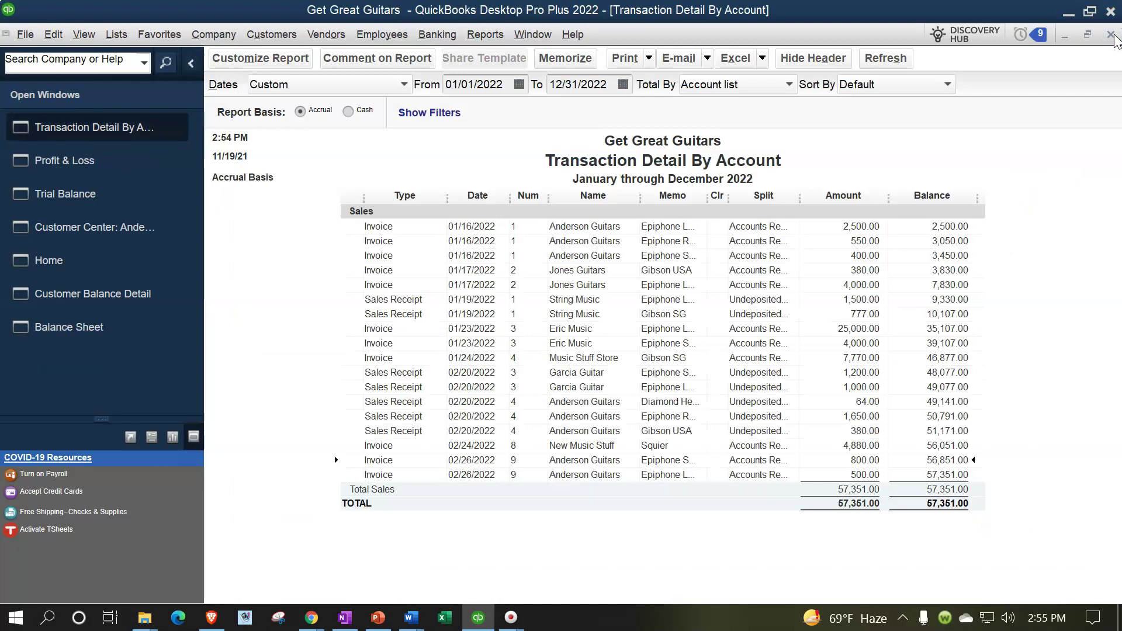
click(1112, 35)
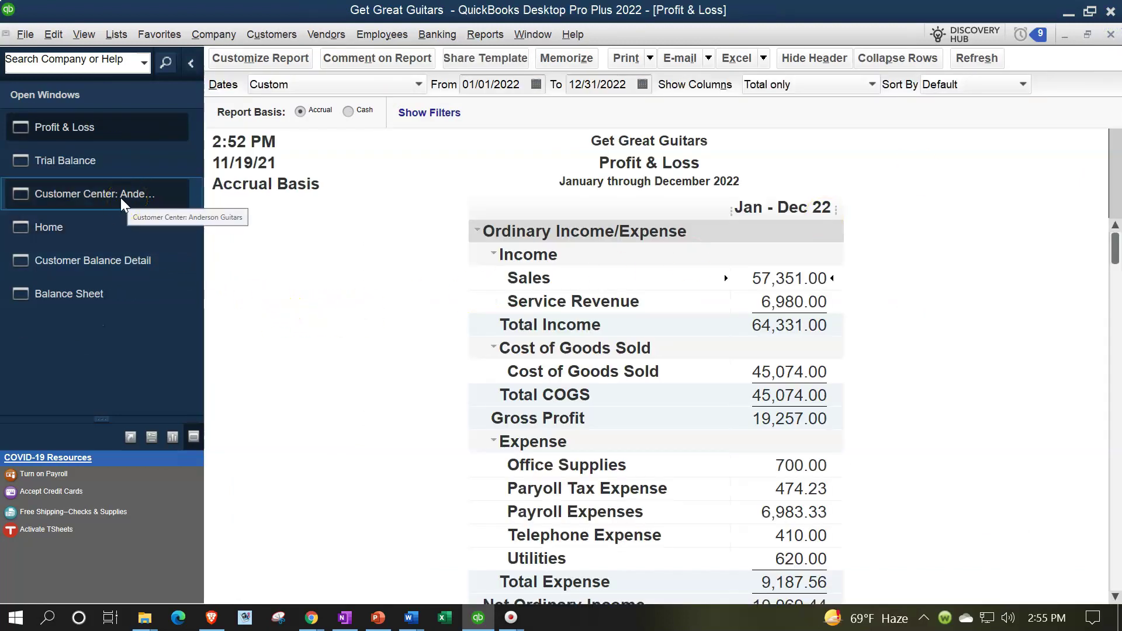
Step: Review the transactions behind the Balance Sheet's Sales Tax Payable amount
click(71, 292)
scroll(633, 437, down, 1)
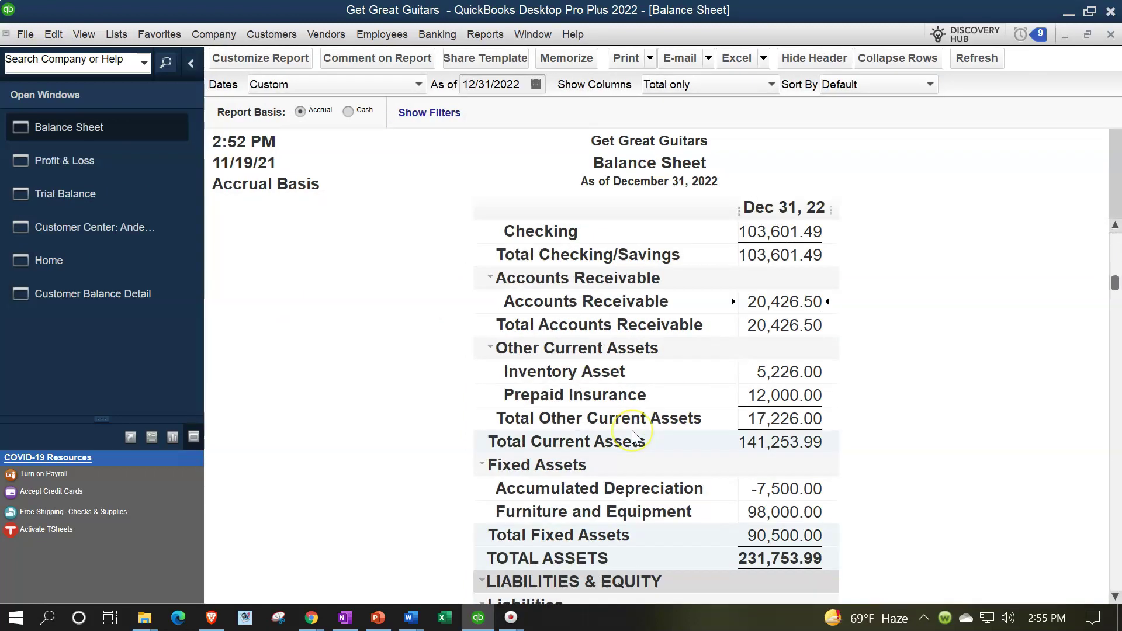
scroll(633, 436, down, 5)
scroll(632, 430, down, 1)
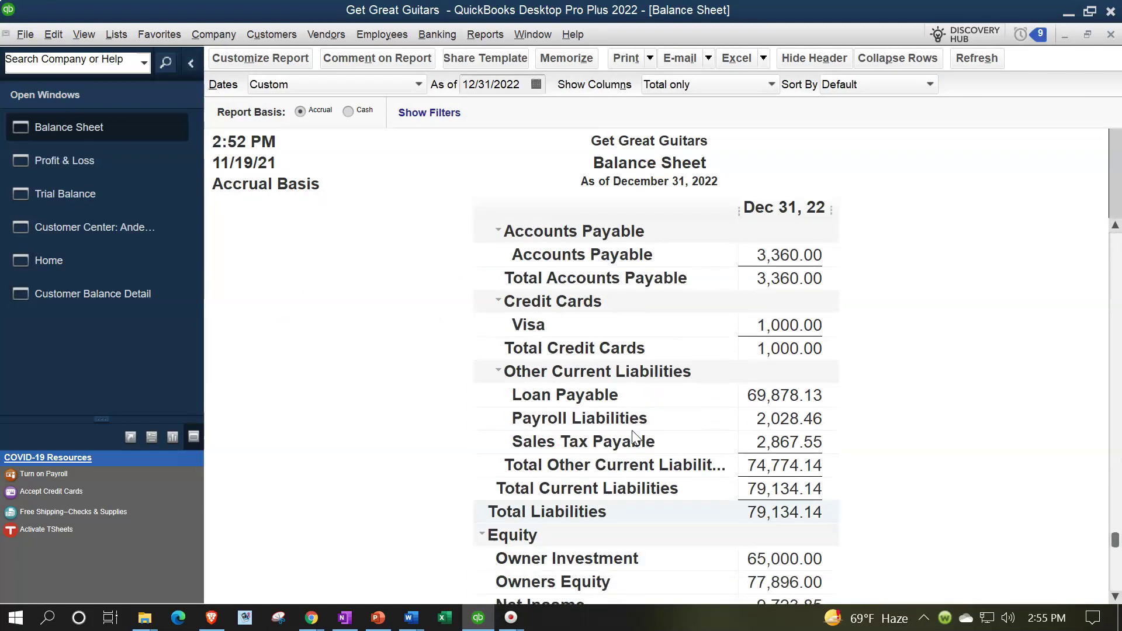
double_click(782, 445)
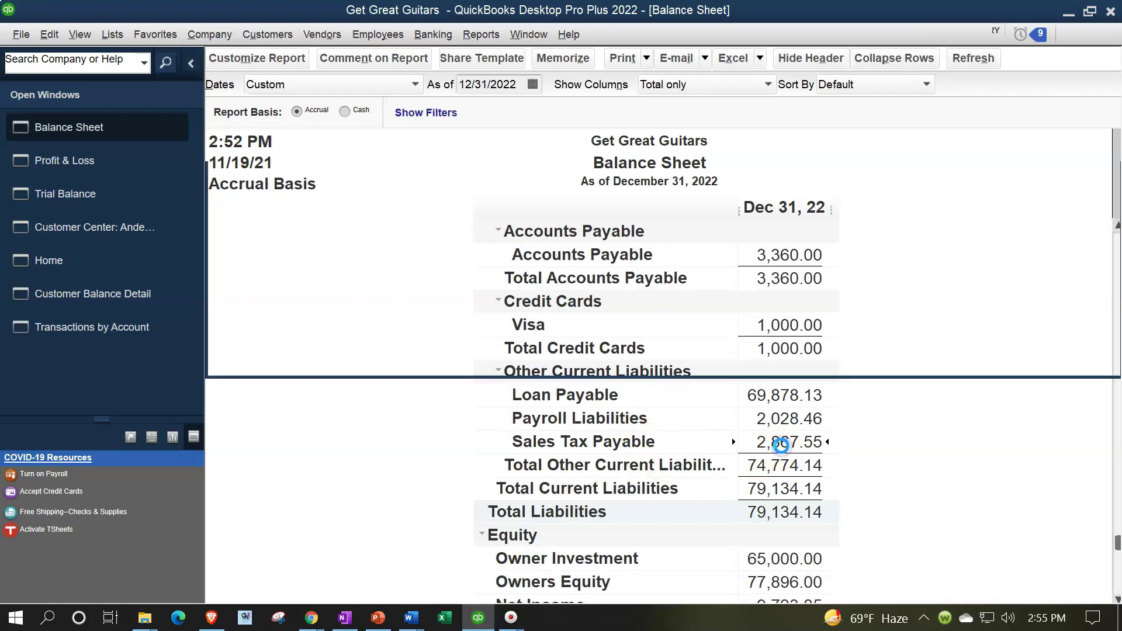
scroll(886, 558, down, 1)
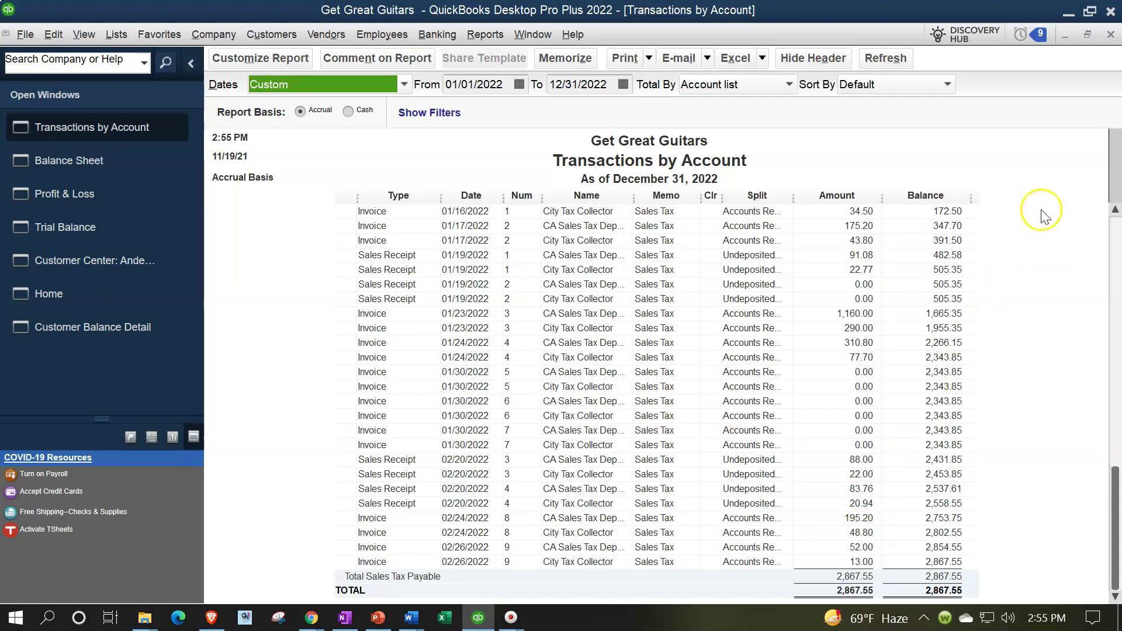
click(1111, 35)
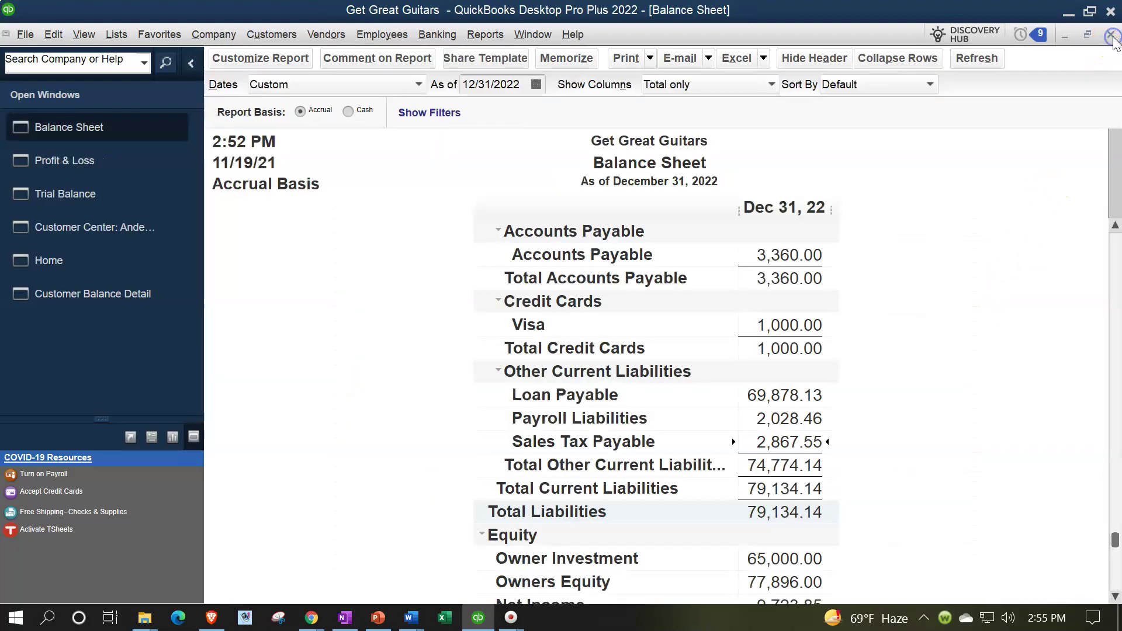
Step: Drill into Inventory Asset and open invoice 9 to check its inventory entries
scroll(888, 467, up, 7)
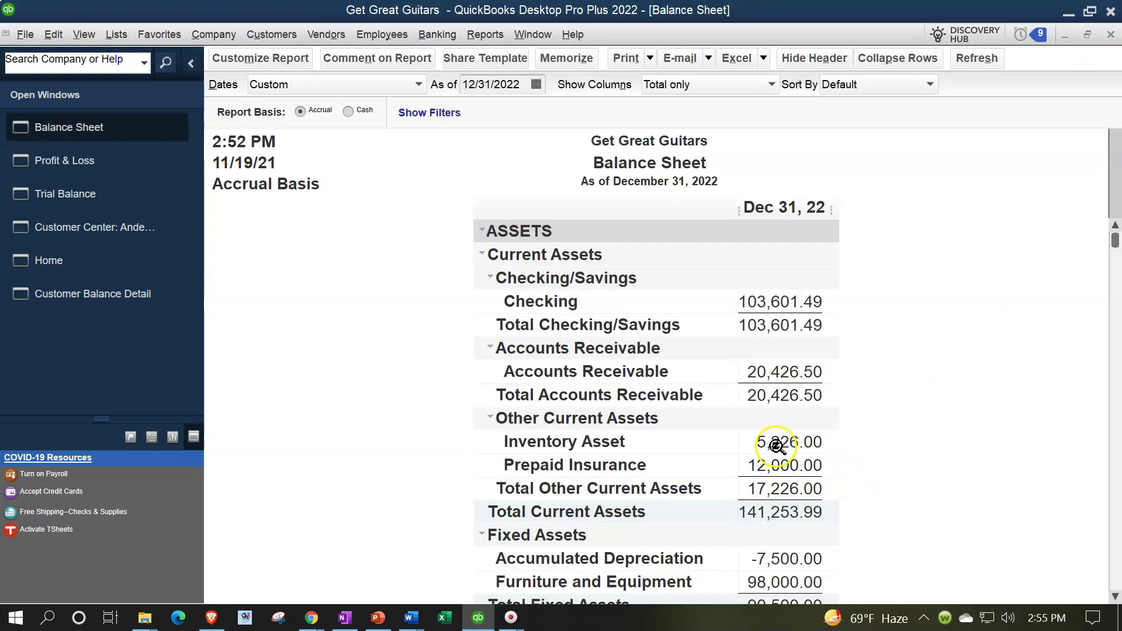
double_click(778, 441)
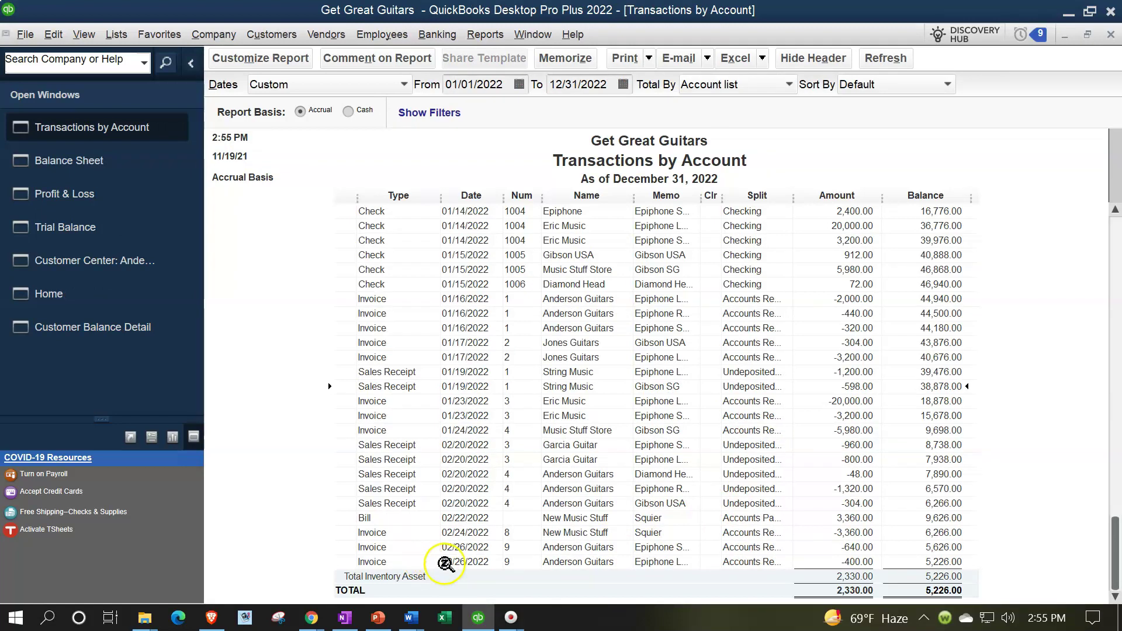
double_click(844, 564)
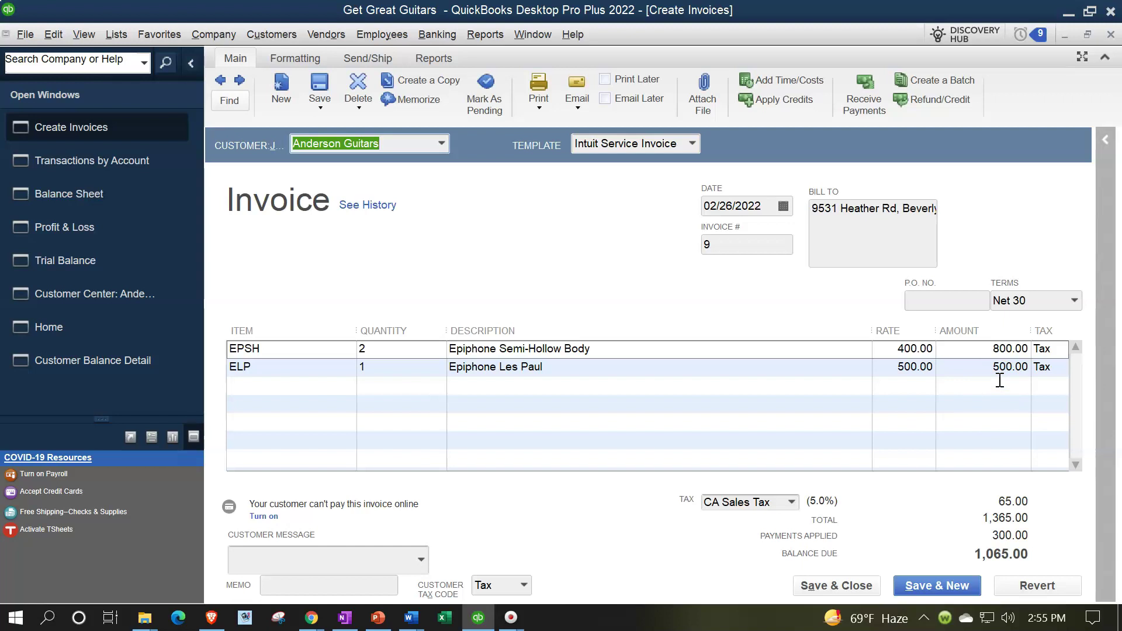
click(324, 367)
key(ctrl+d)
click(1110, 34)
click(1110, 35)
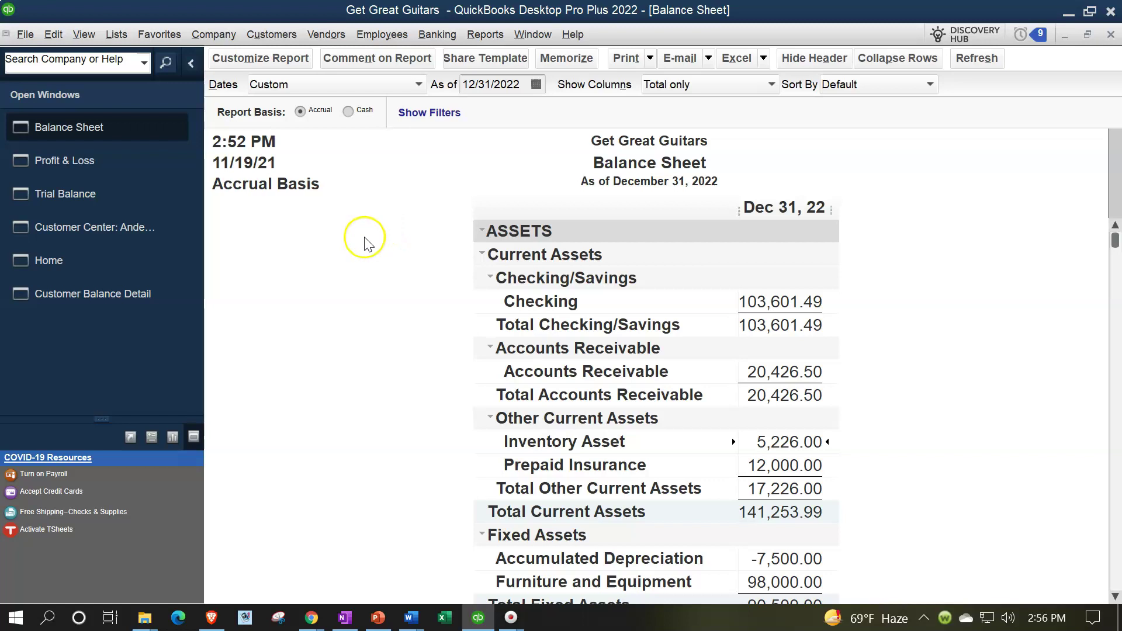
Step: Check invoice 9's 640.00 and 400.00 cost lines within the 45,074.00 Cost of Goods Sold
click(94, 168)
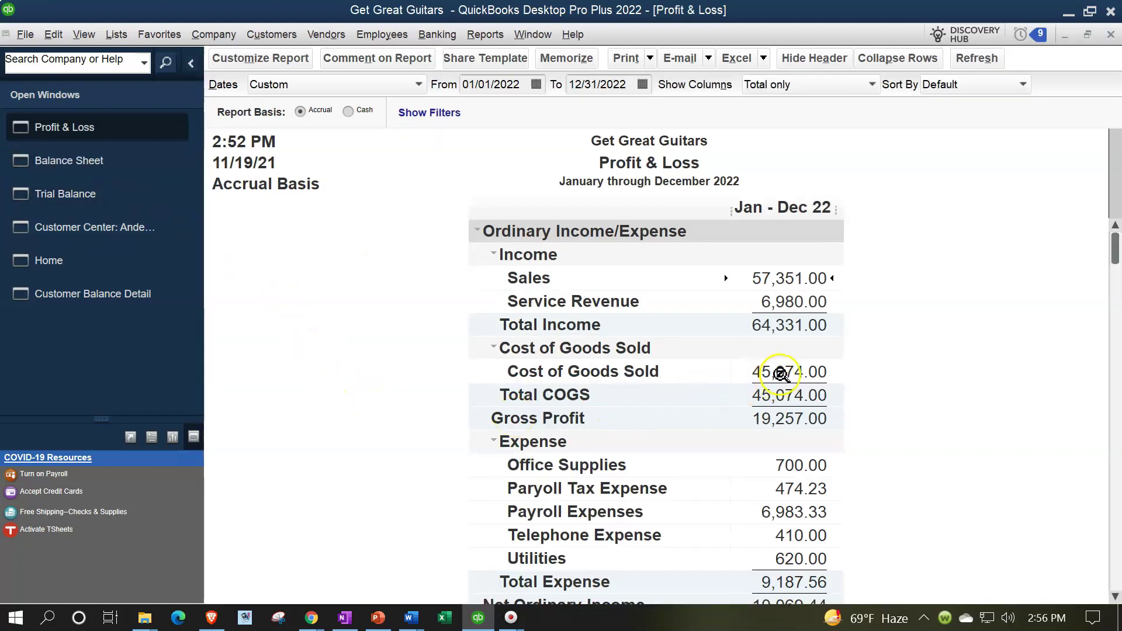
double_click(781, 373)
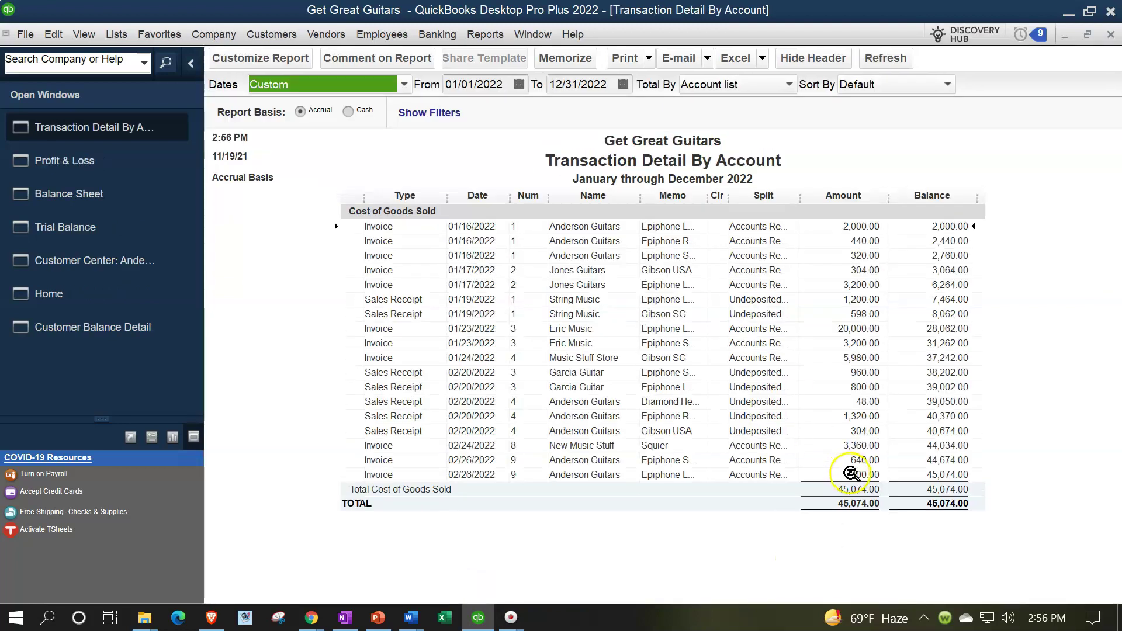
click(856, 461)
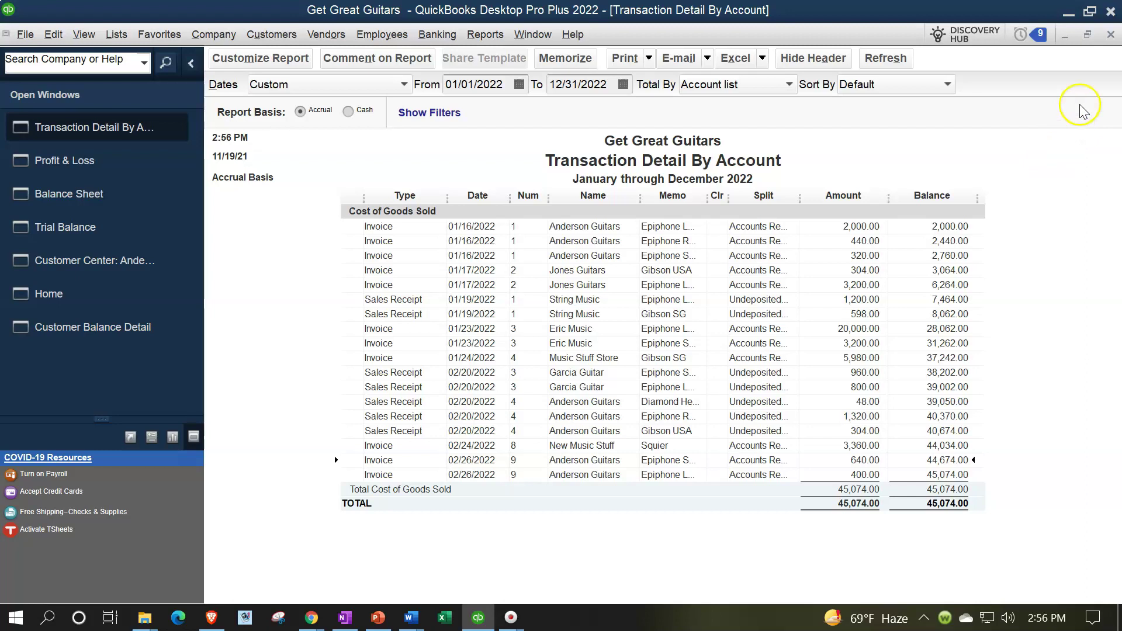
click(1111, 34)
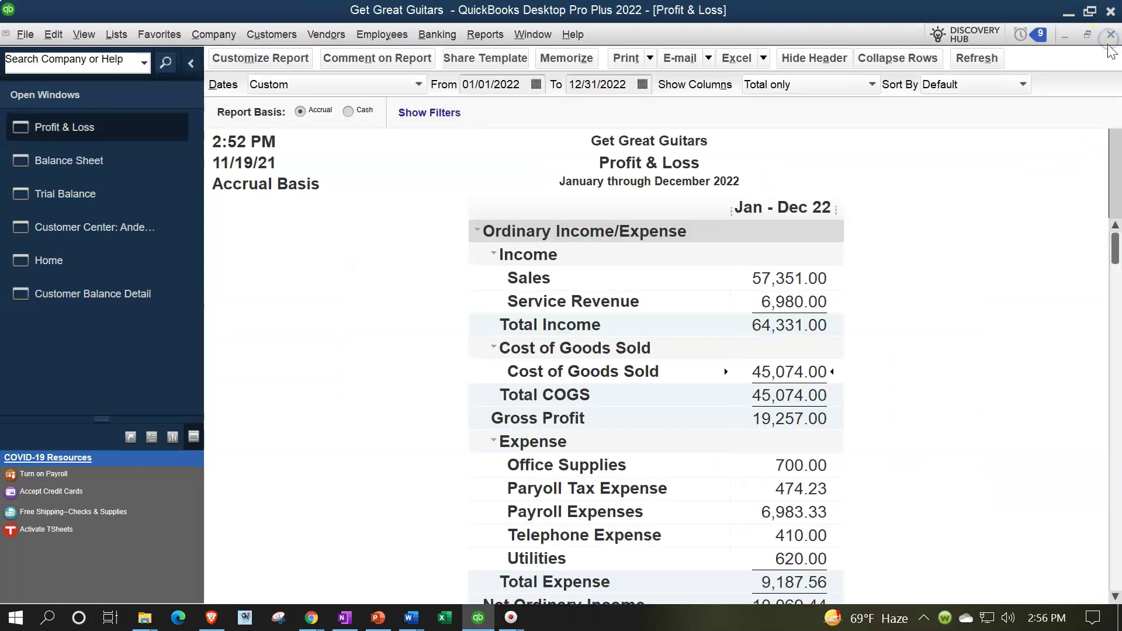
Step: Review Anderson Guitars' -300.00 prepayment and 1,365.00 invoice 9 rows in Customer Balance Detail
click(83, 200)
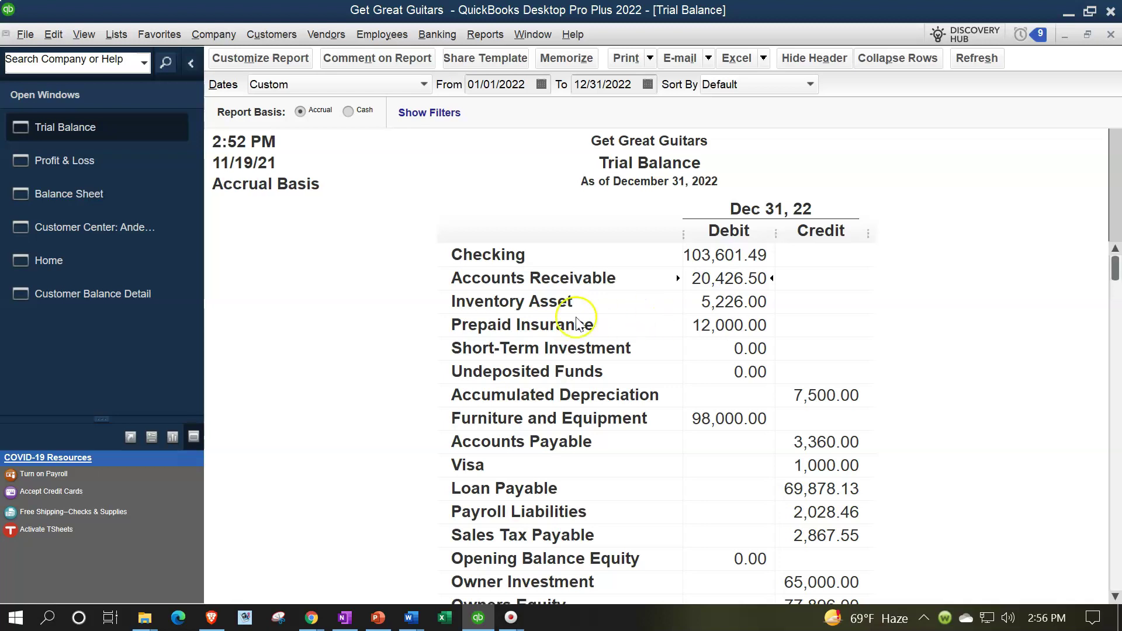
click(100, 294)
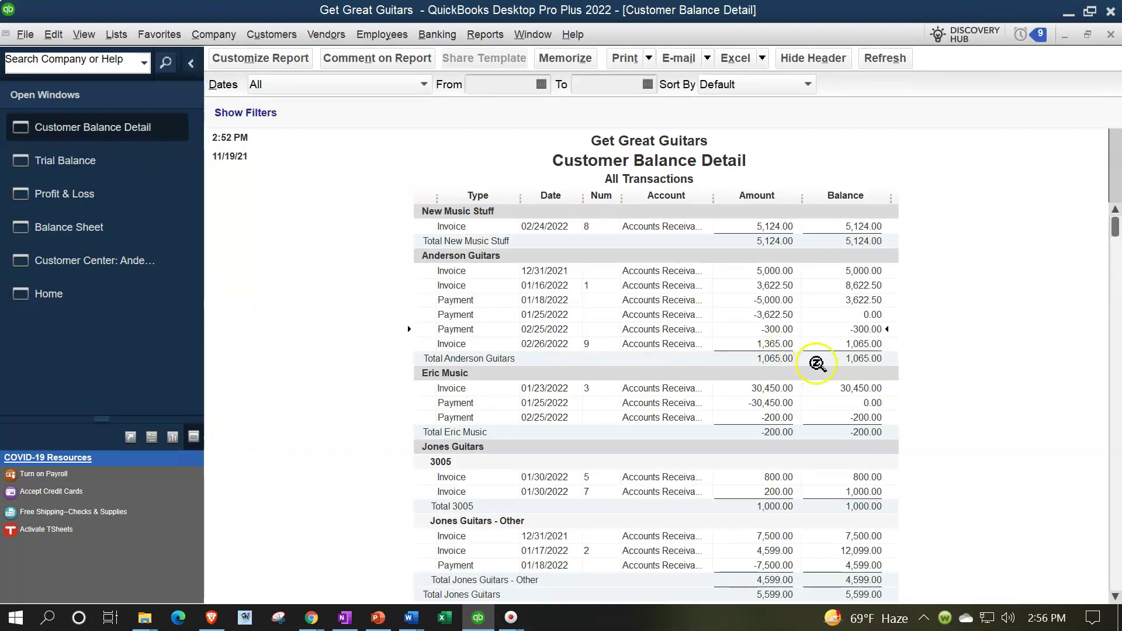
click(785, 329)
click(788, 345)
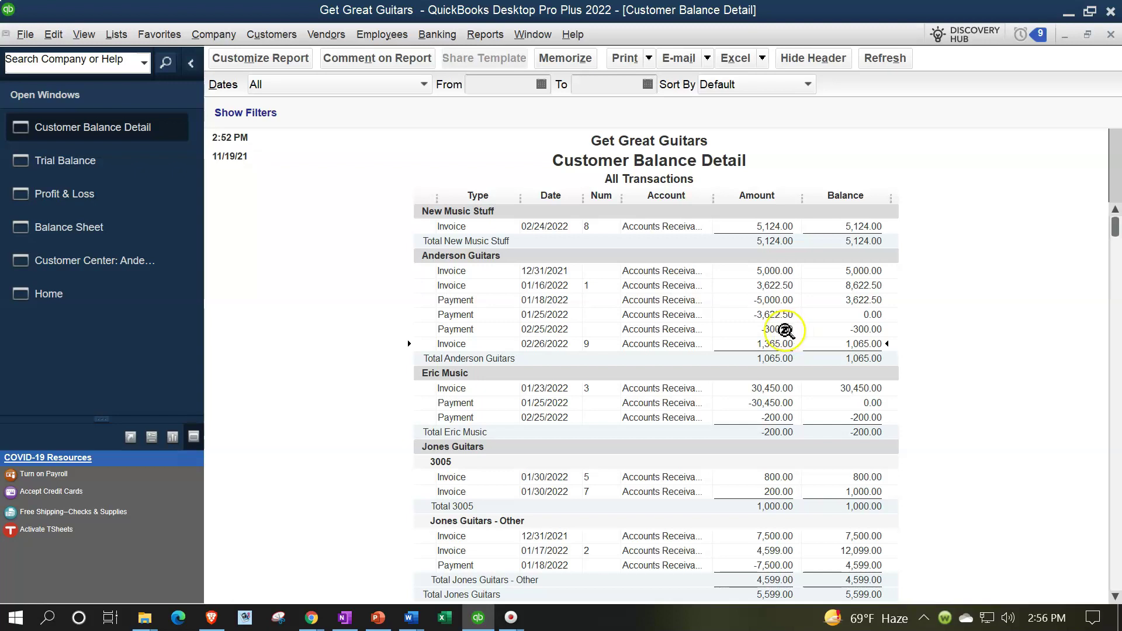
click(783, 330)
click(789, 365)
Step: Check Anderson Guitars' open invoice 9 shows 1,065.00 in Receive Payments, then discard it unrecorded
click(56, 302)
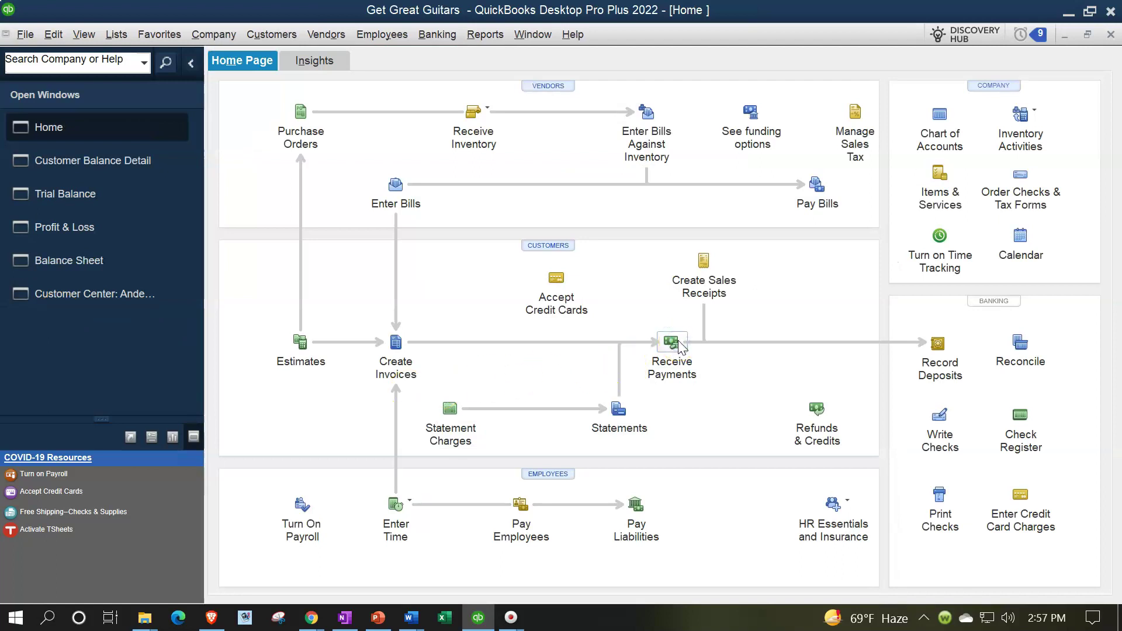
click(672, 343)
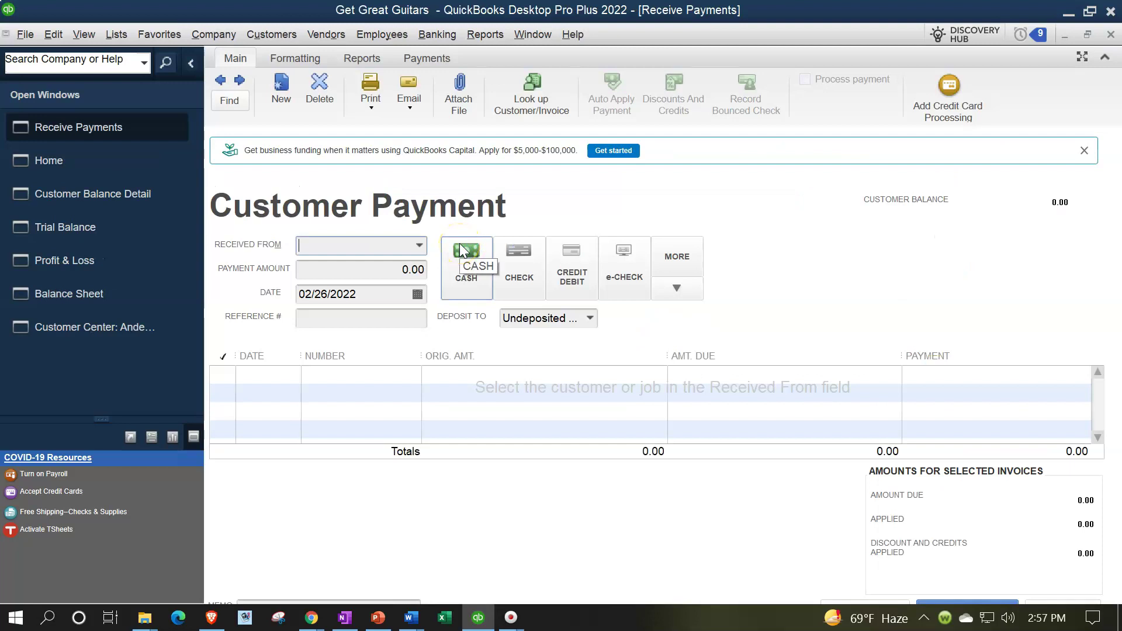
text(Anderson Guitars)
key(Tab)
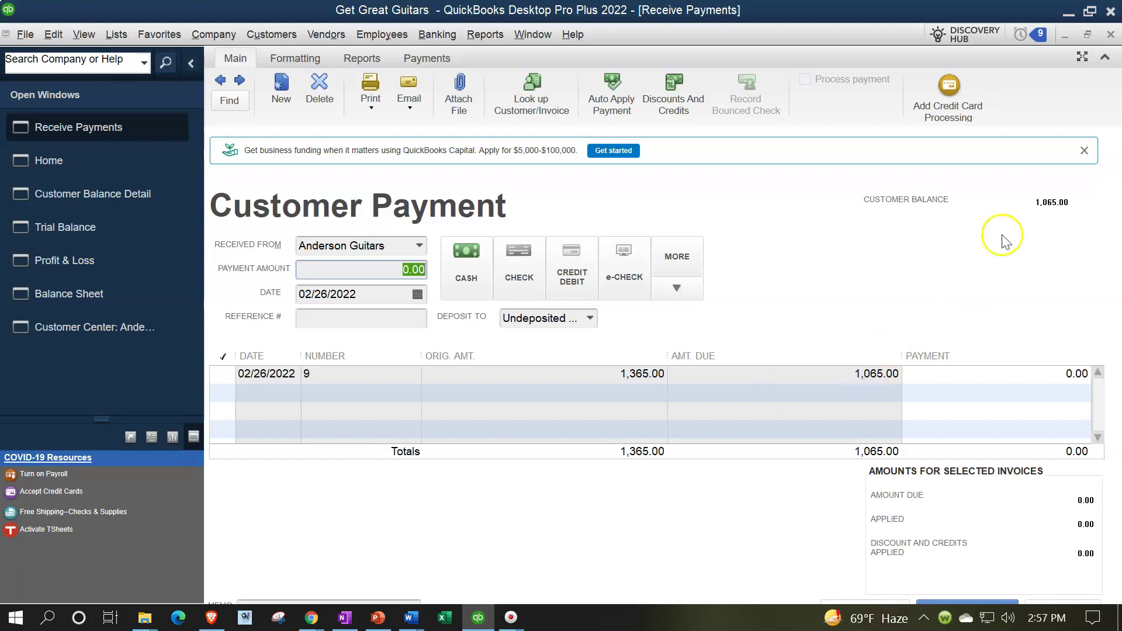
click(1110, 35)
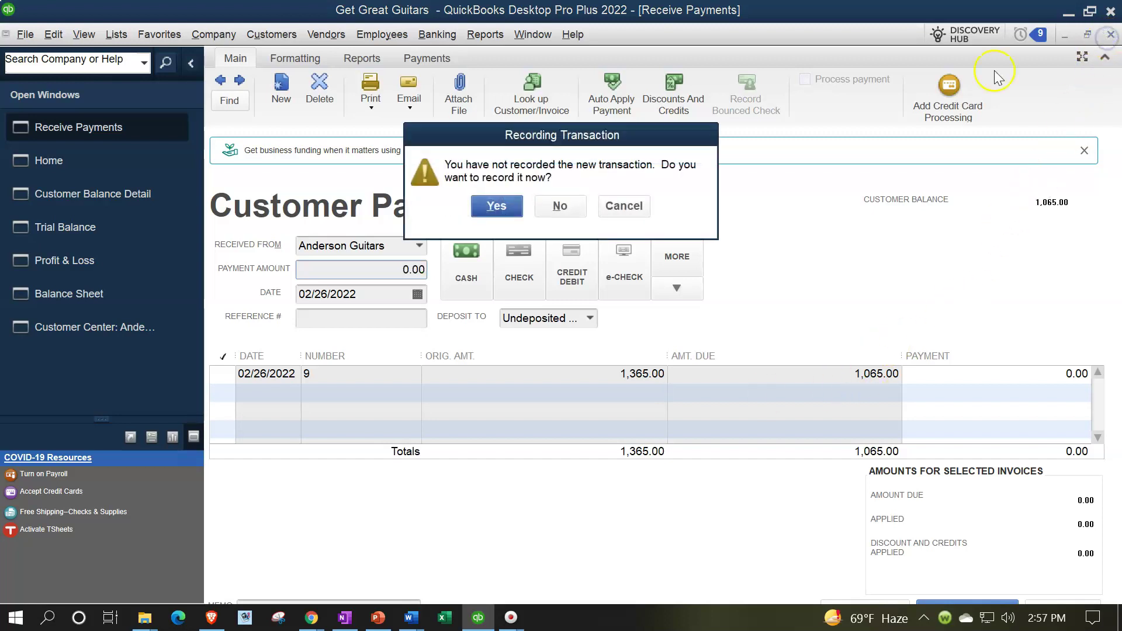
click(576, 211)
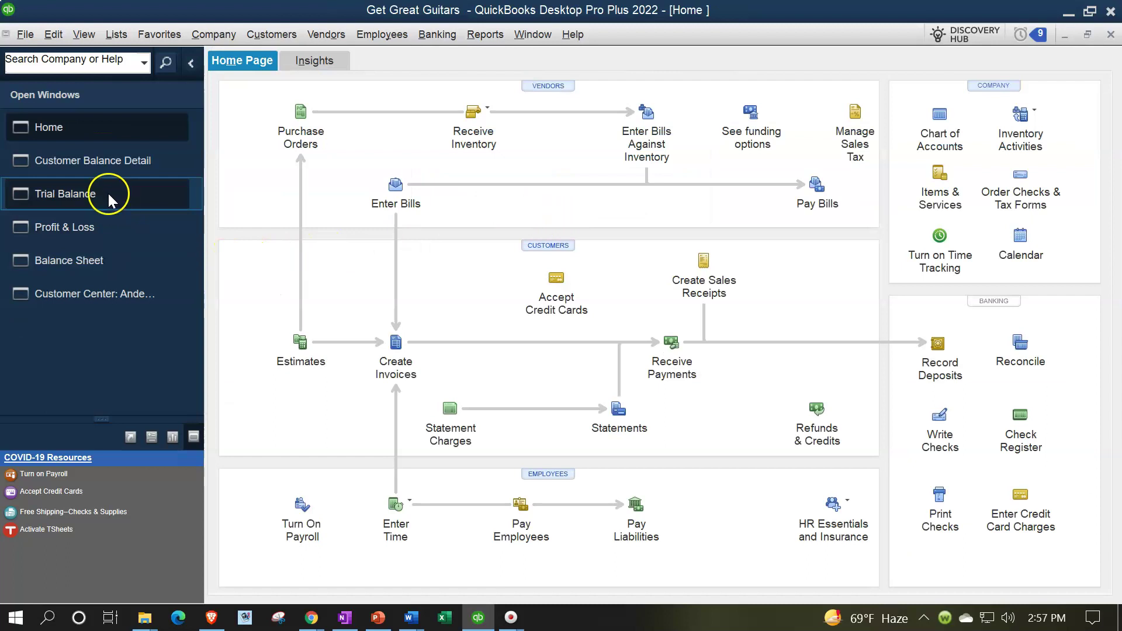
click(94, 168)
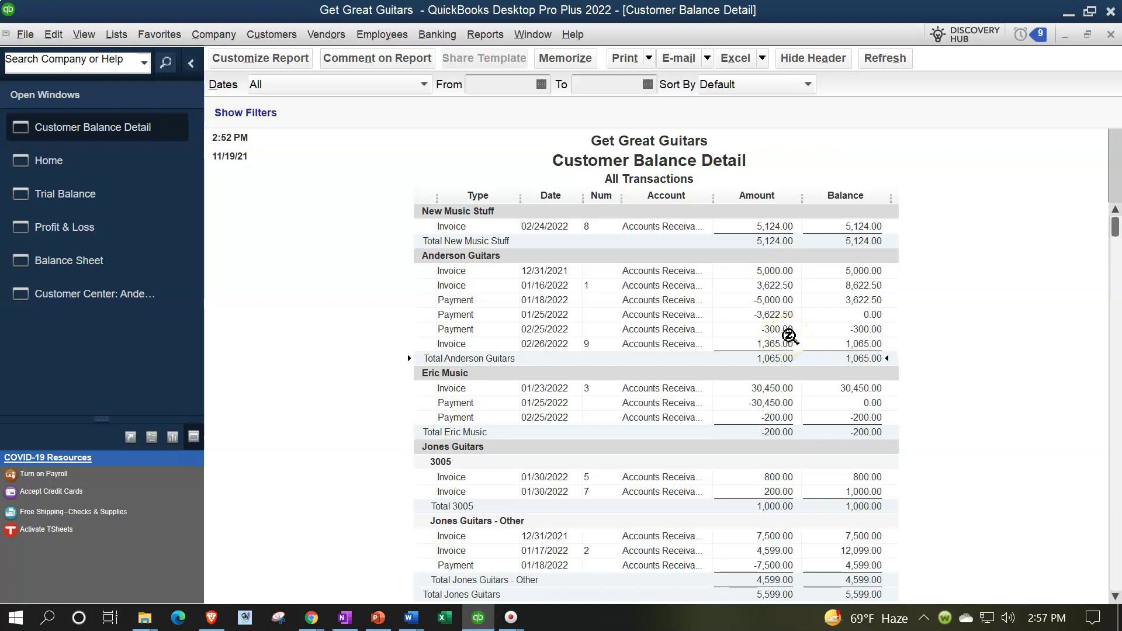
Step: Check Anderson Guitars' 1,065.00 balance and the 20,426.50 report total against the Trial Balance
click(83, 300)
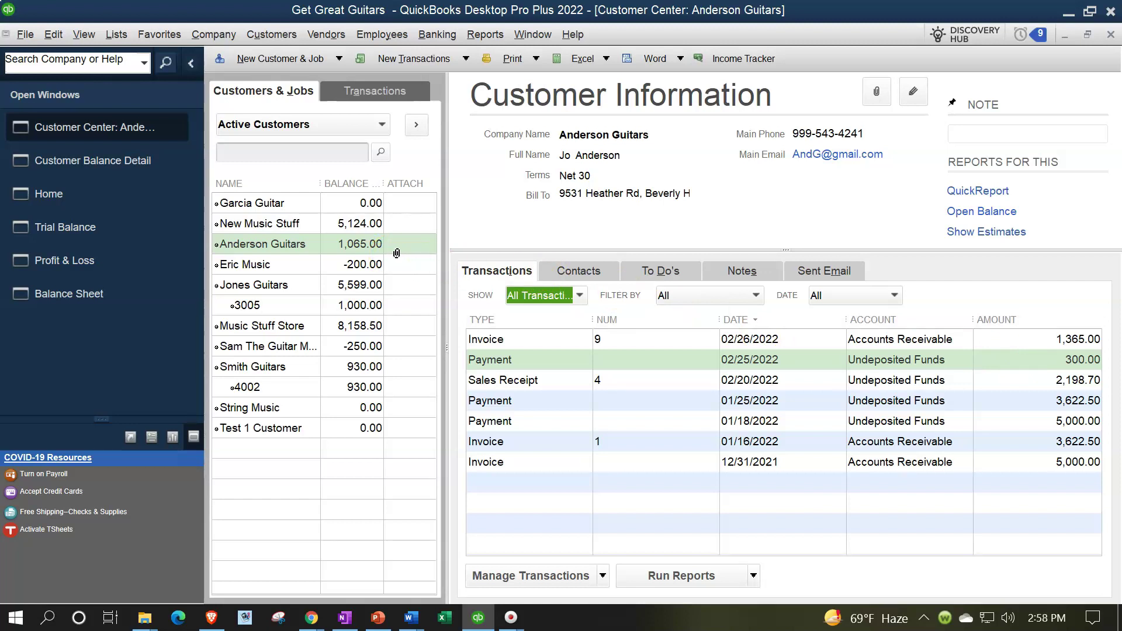
click(119, 159)
scroll(800, 505, down, 2)
scroll(799, 506, down, 5)
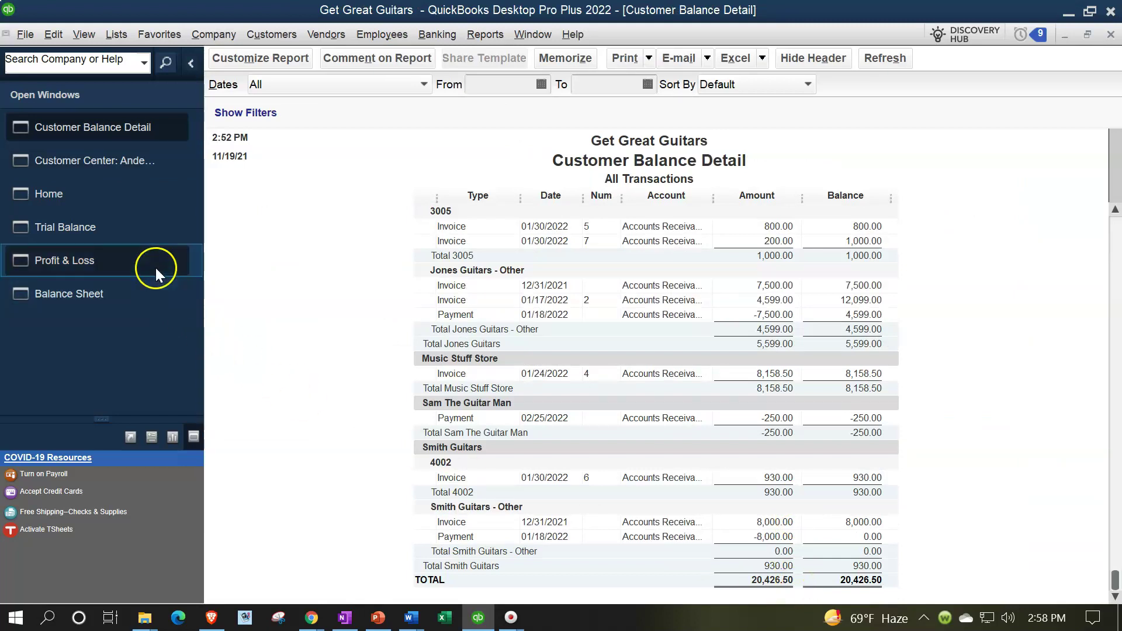
click(82, 229)
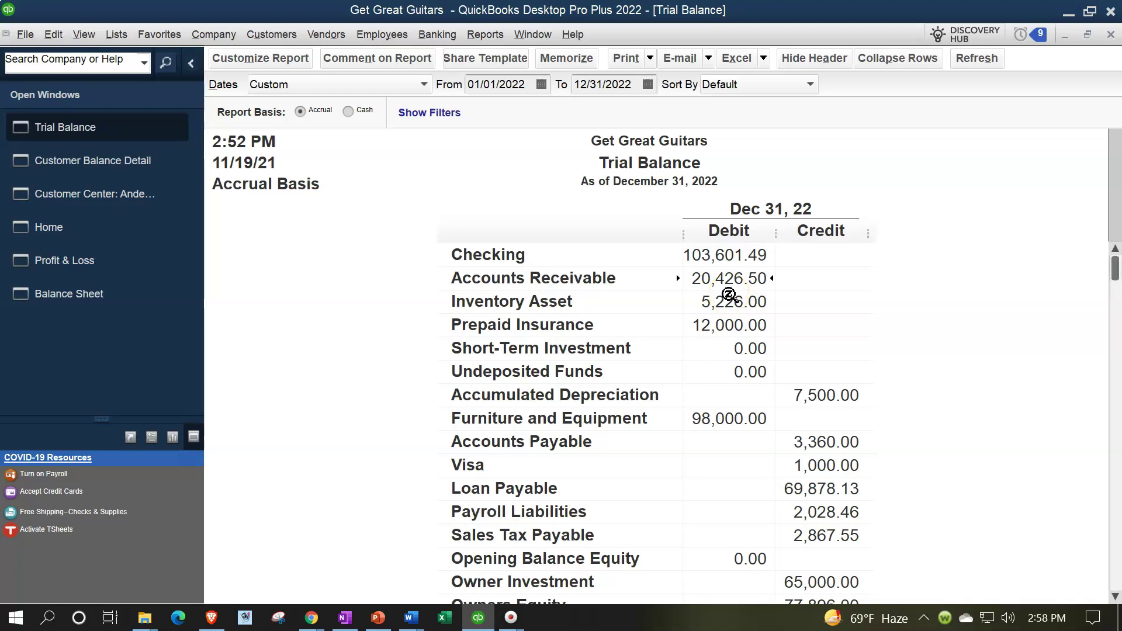
Step: Scroll through each customer's receivable balance in Customer Balance Detail, including Anderson Guitars' 1,065.00
click(157, 174)
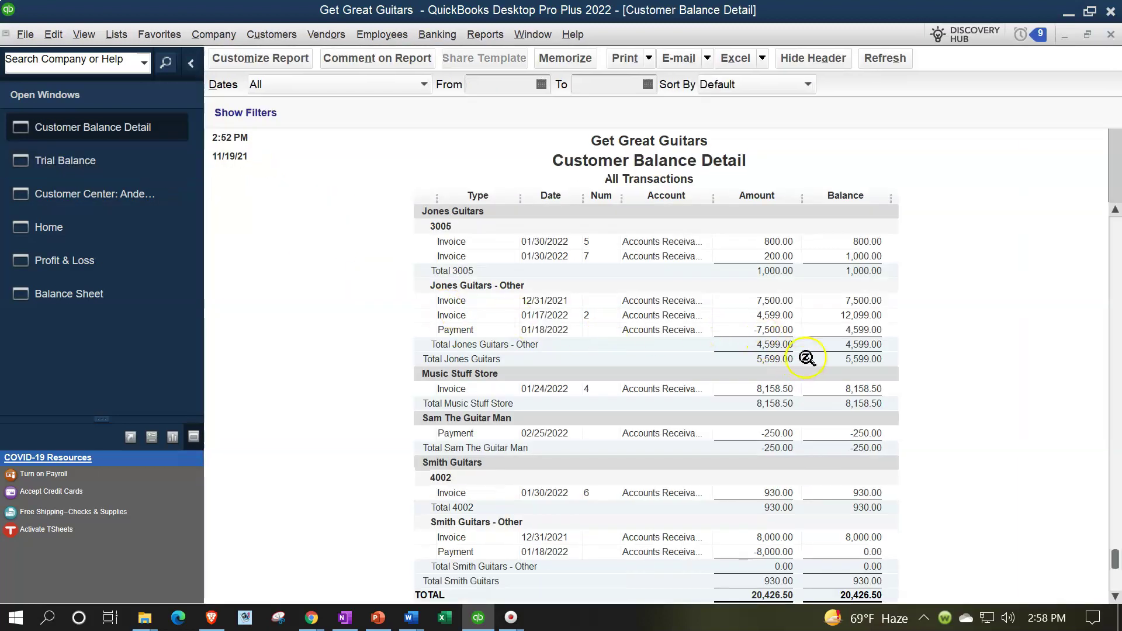
scroll(807, 358, up, 5)
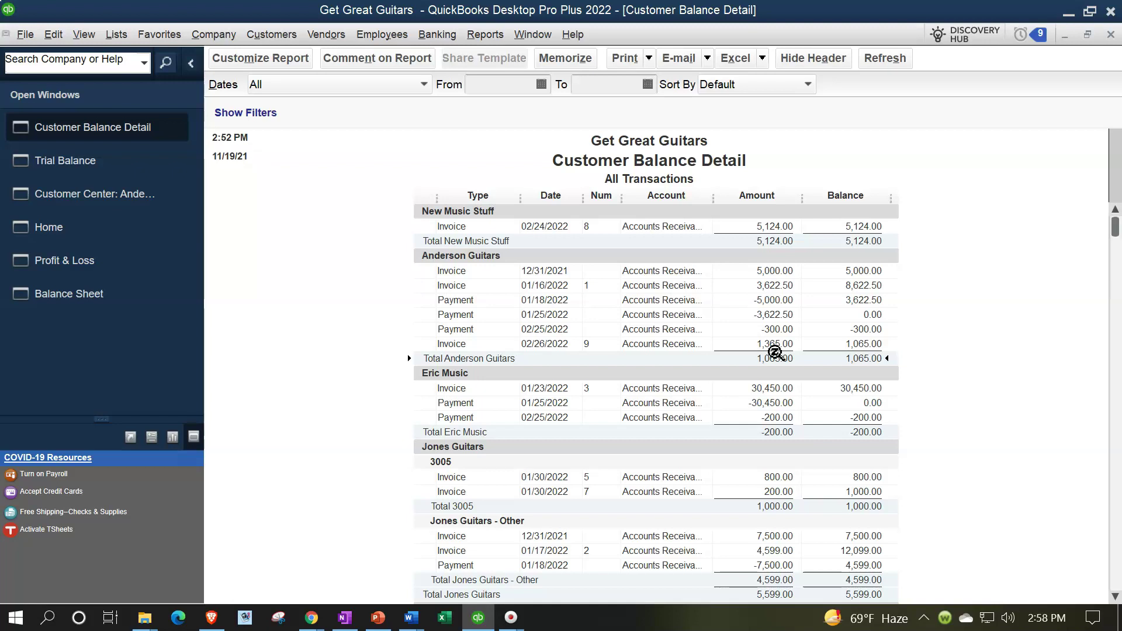
scroll(776, 353, down, 1)
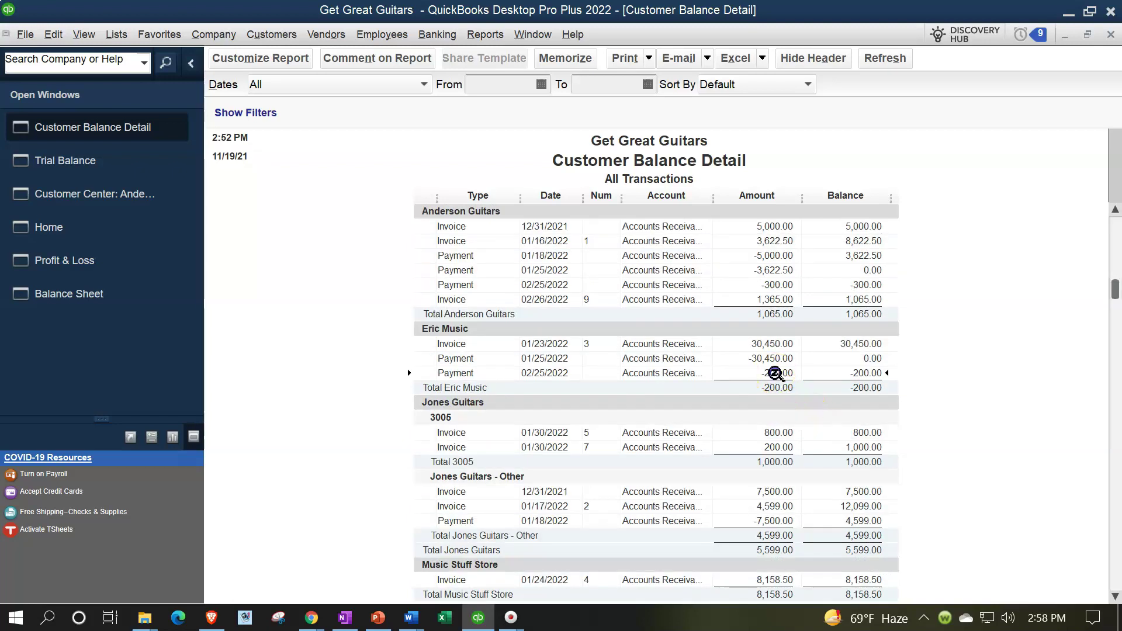
scroll(775, 373, down, 2)
scroll(776, 373, down, 1)
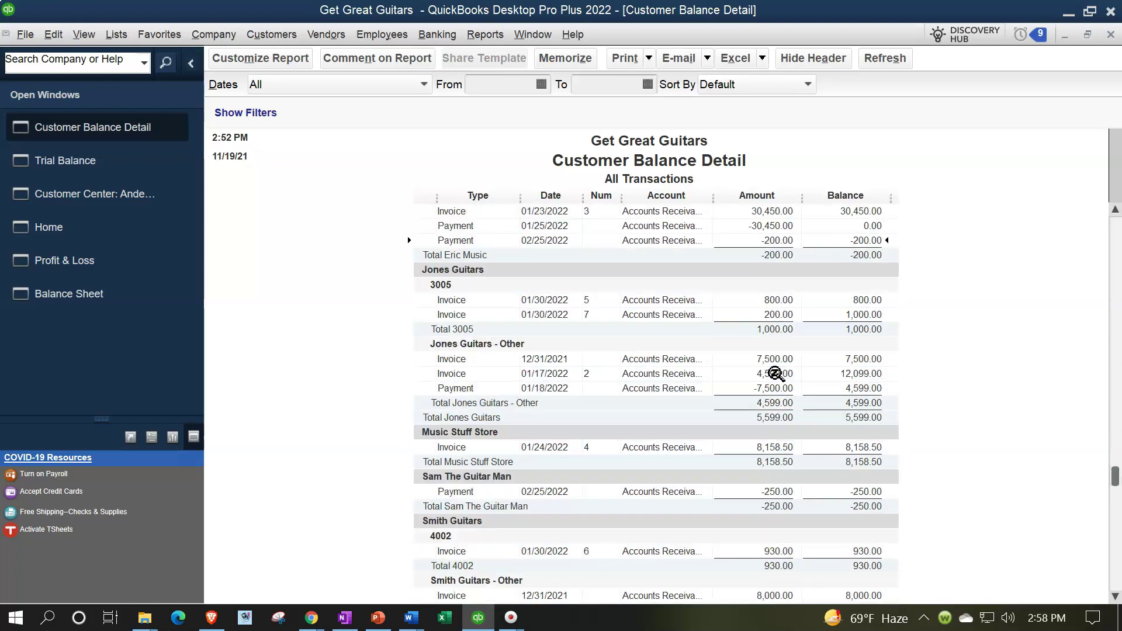
click(776, 491)
scroll(776, 491, up, 4)
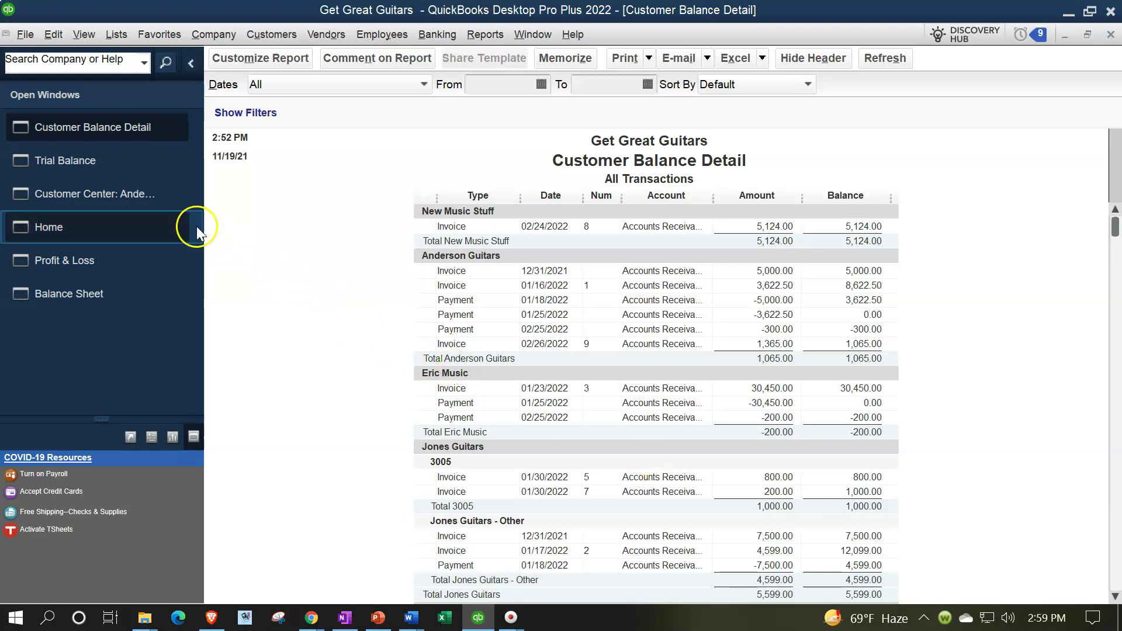
Step: Note the Trial Balance's 5,226.00 Inventory Asset and briefly view the Inventory Valuation Detail report
click(96, 166)
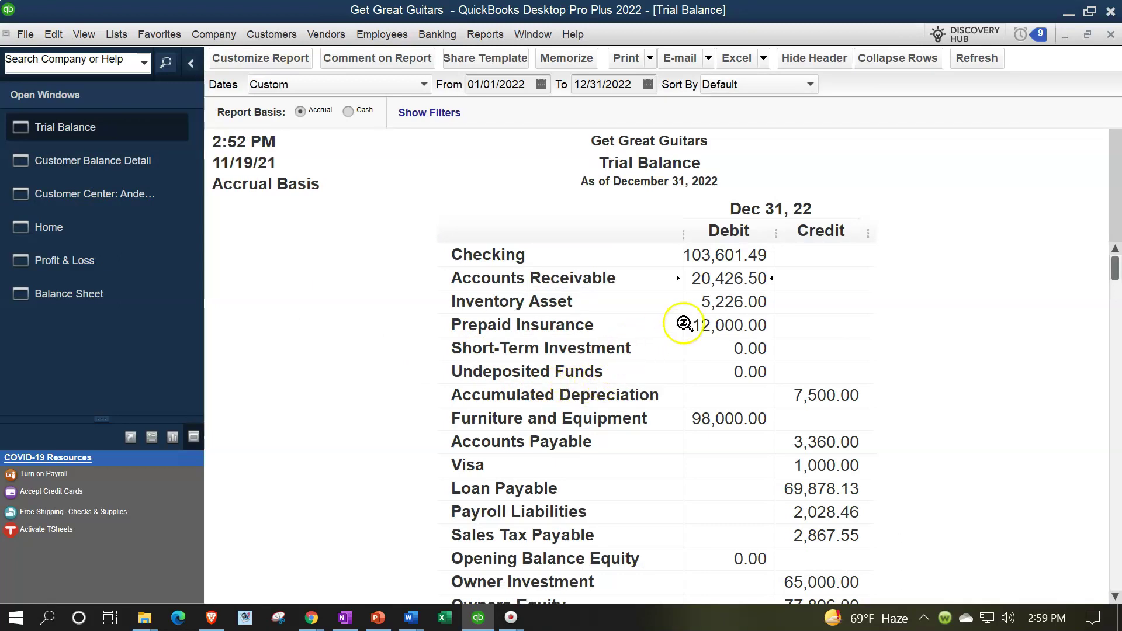
click(707, 303)
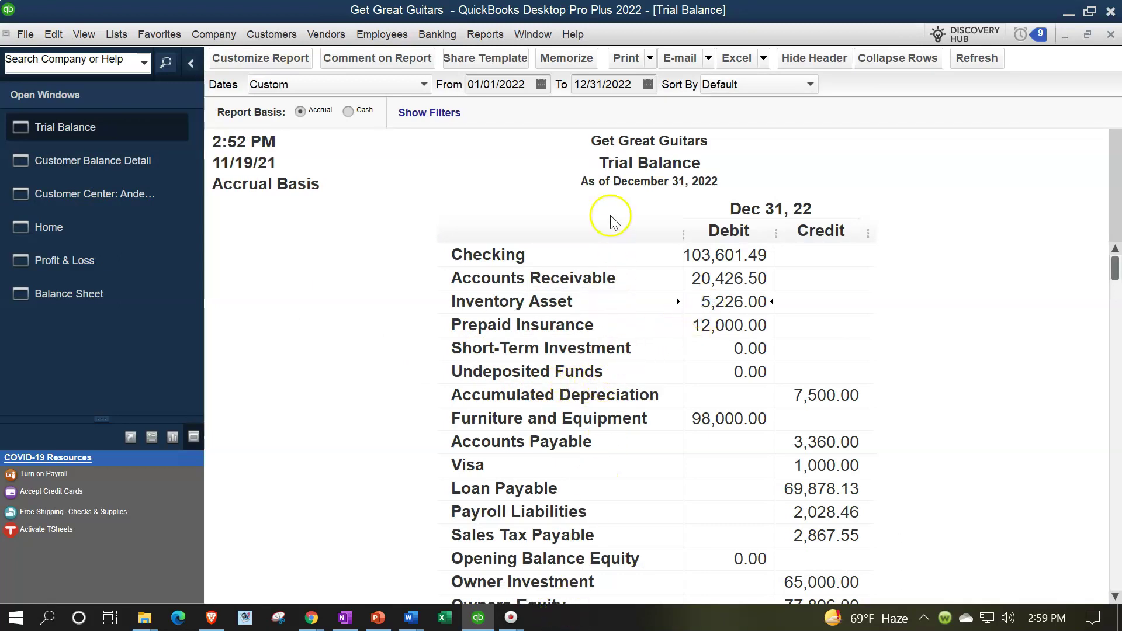
click(496, 37)
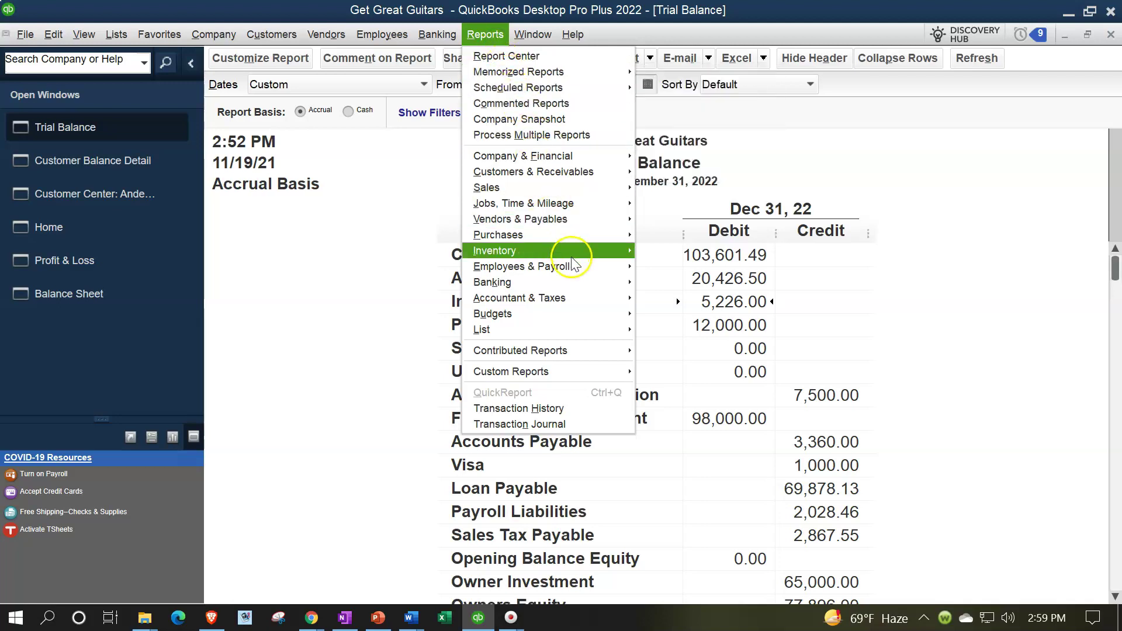
mouse_move(569, 252)
click(672, 267)
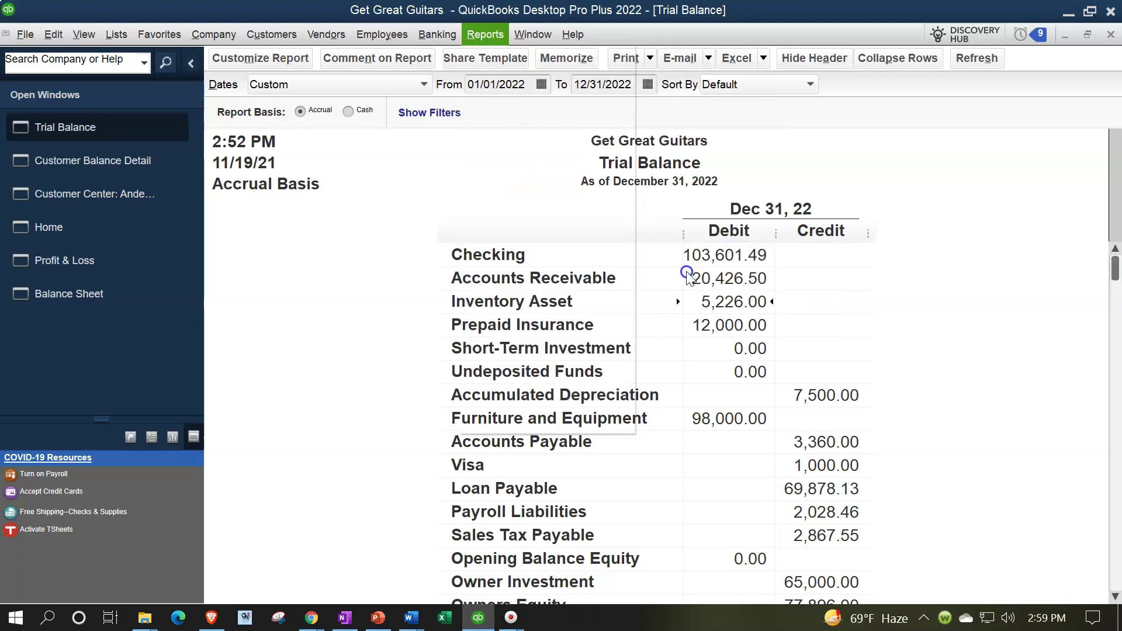
click(688, 273)
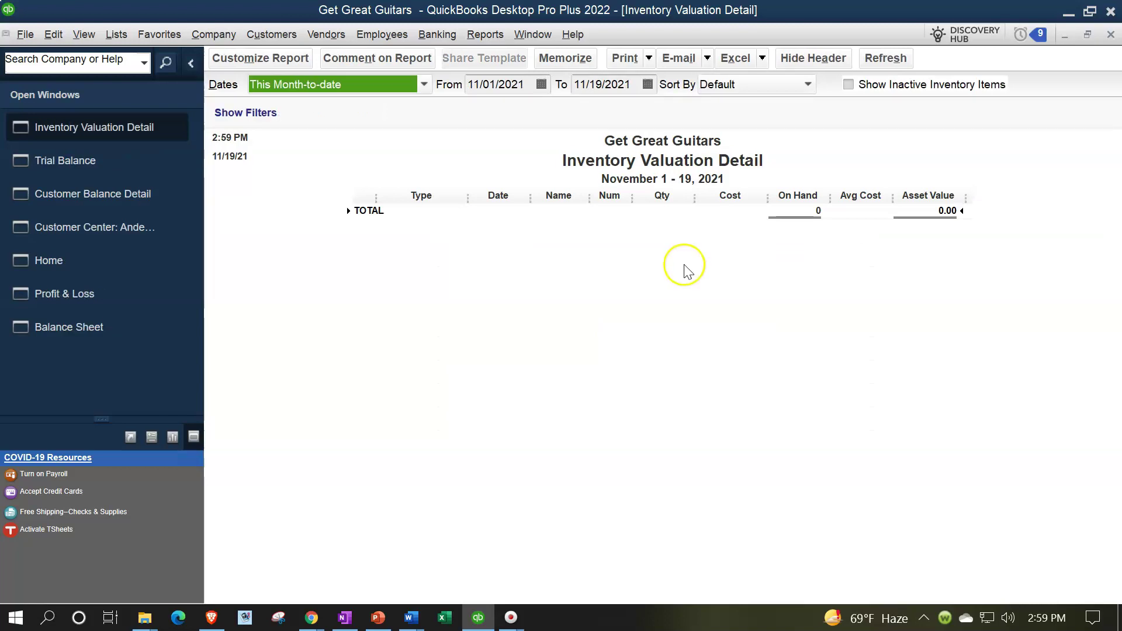
click(1107, 36)
Step: Run the Inventory Valuation Summary as of 12/31/2022 and compare it with the Trial Balance
click(484, 35)
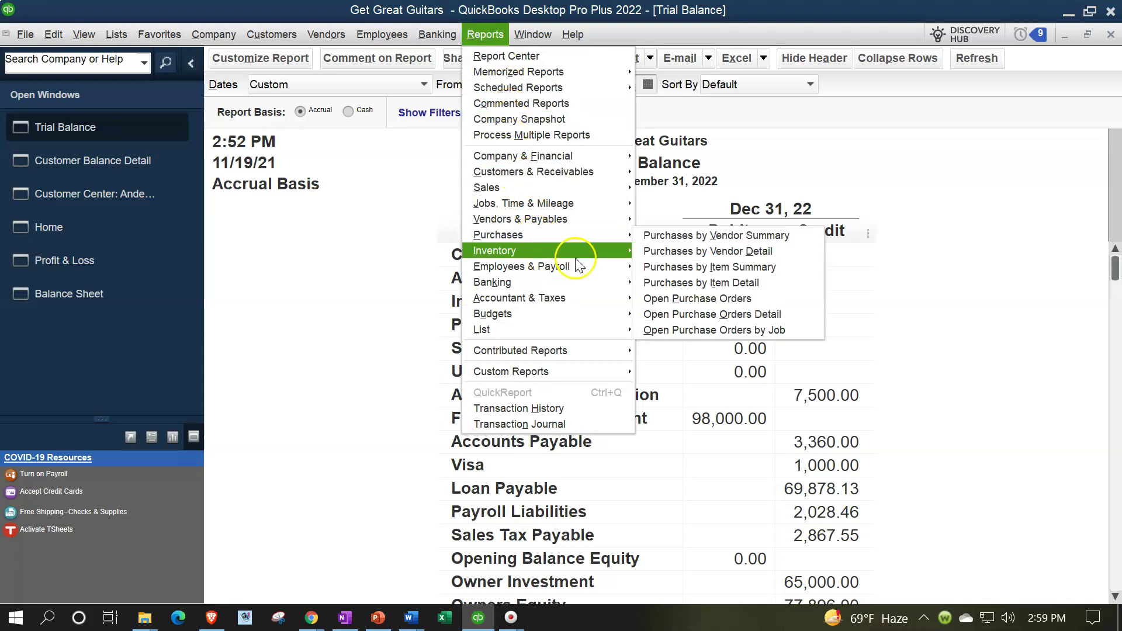
mouse_move(581, 257)
click(672, 251)
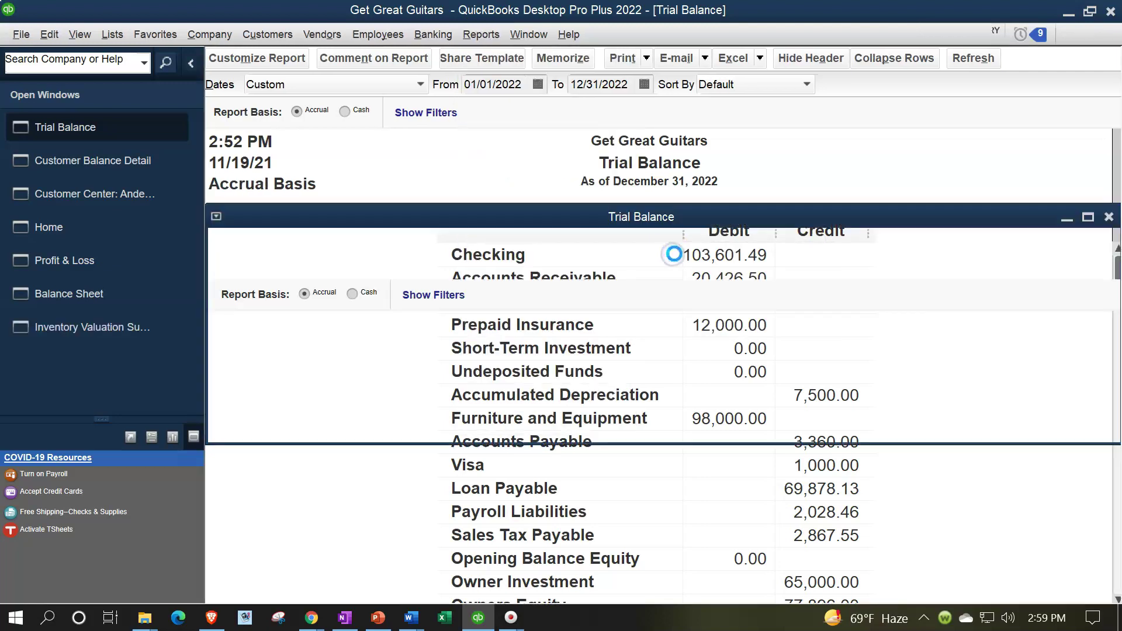
key(Tab)
text(12/31/202)
key(Tab)
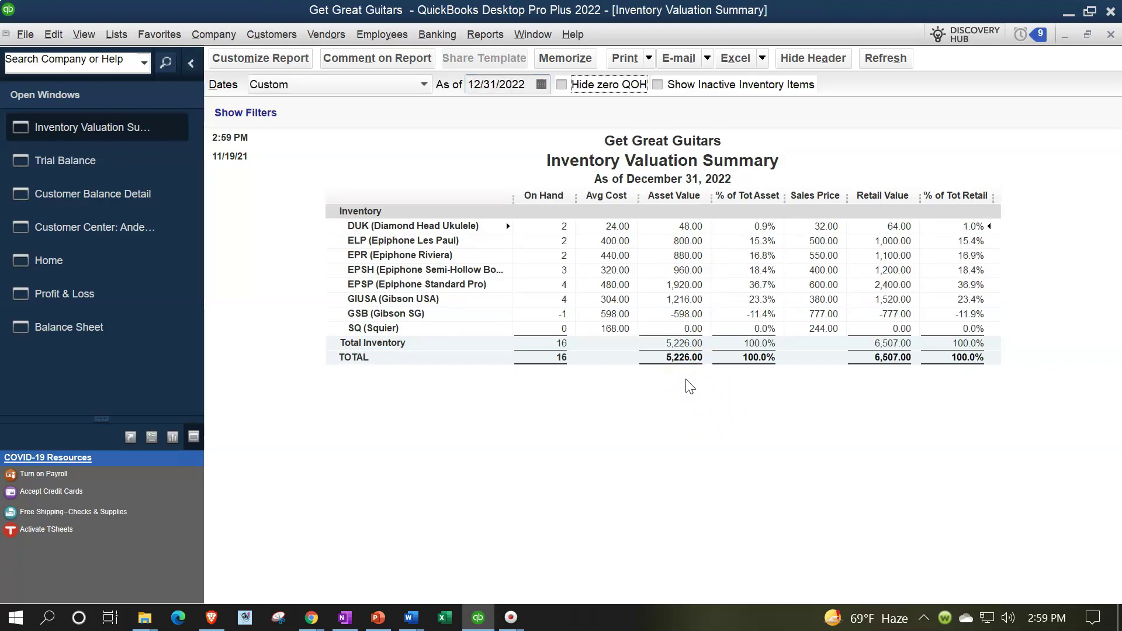
click(146, 173)
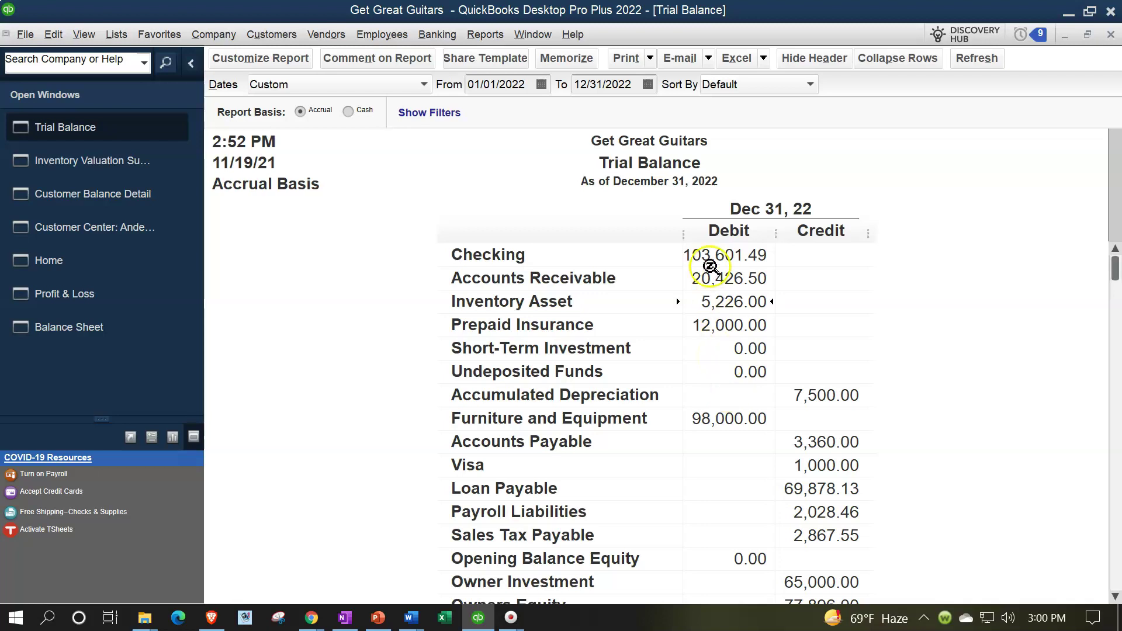
click(891, 253)
key(Down)
key(Down)
key(Down)
key(Down)
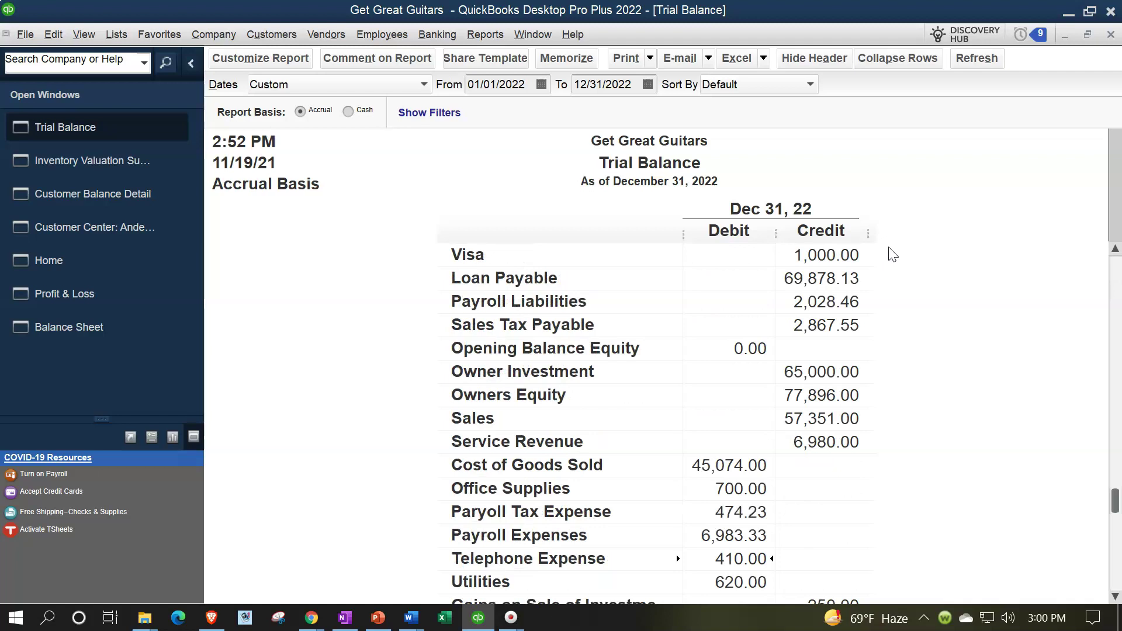
key(Down)
key(Down)
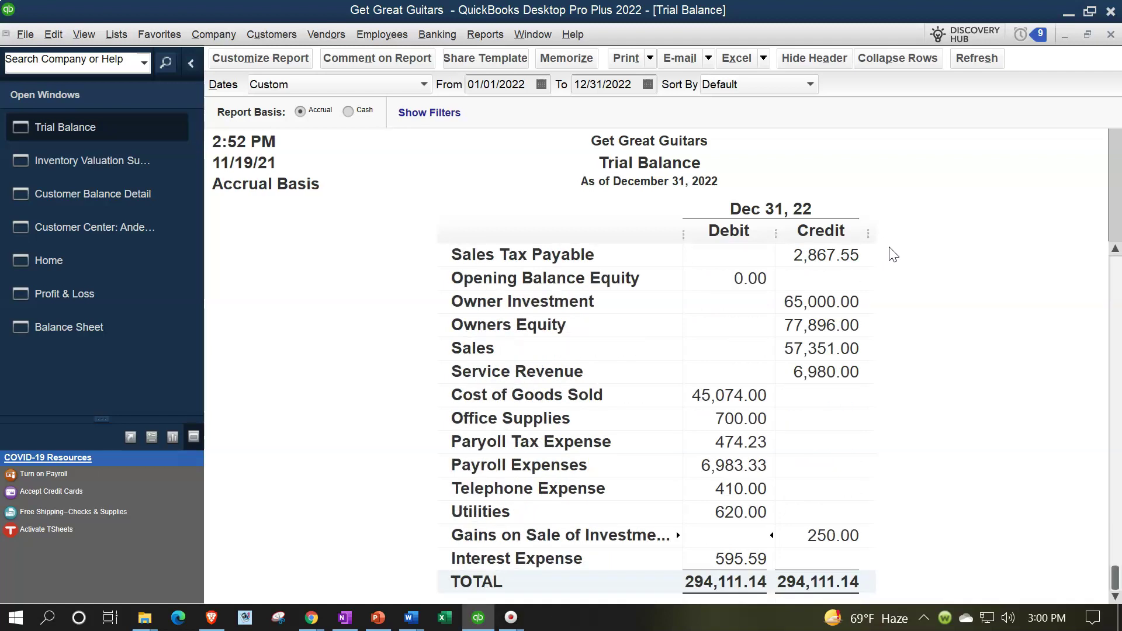